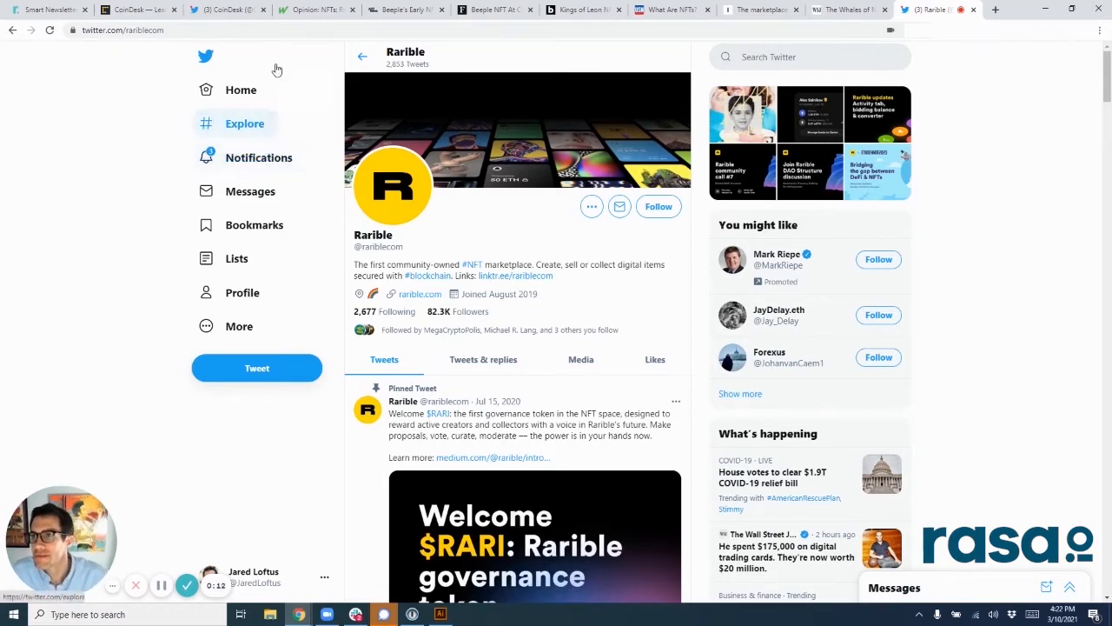
# Step: Switch to the rasa.io dashboard, clear the coindesk.com feed URL and open the list of all sources
pyautogui.click(134, 10)
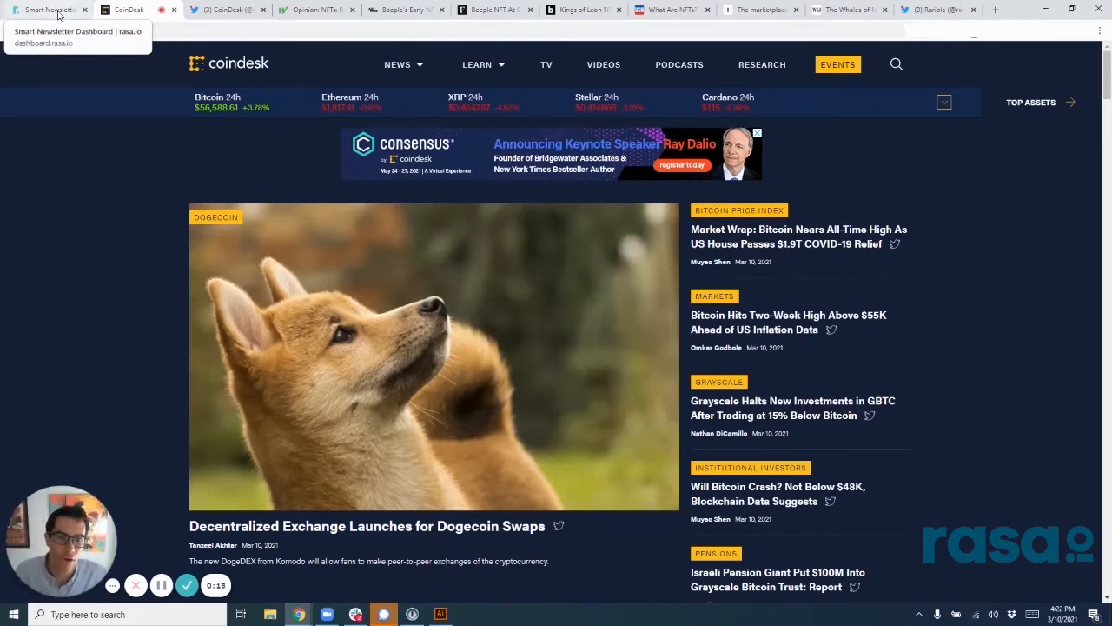
pyautogui.click(59, 14)
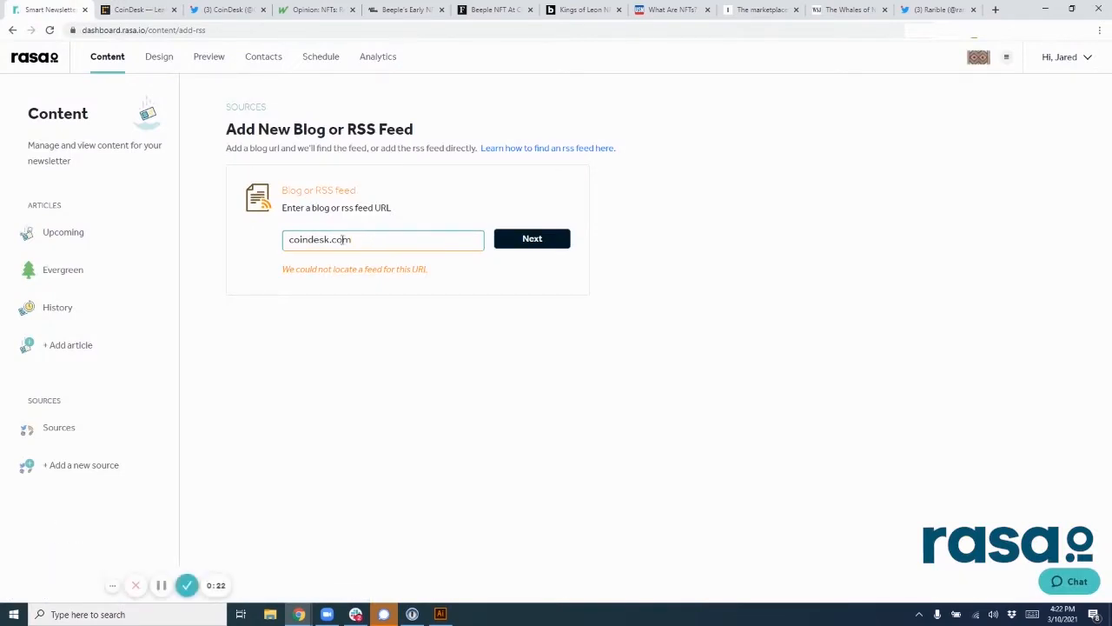
pyautogui.doubleClick(345, 239)
pyautogui.press('BackSpace')
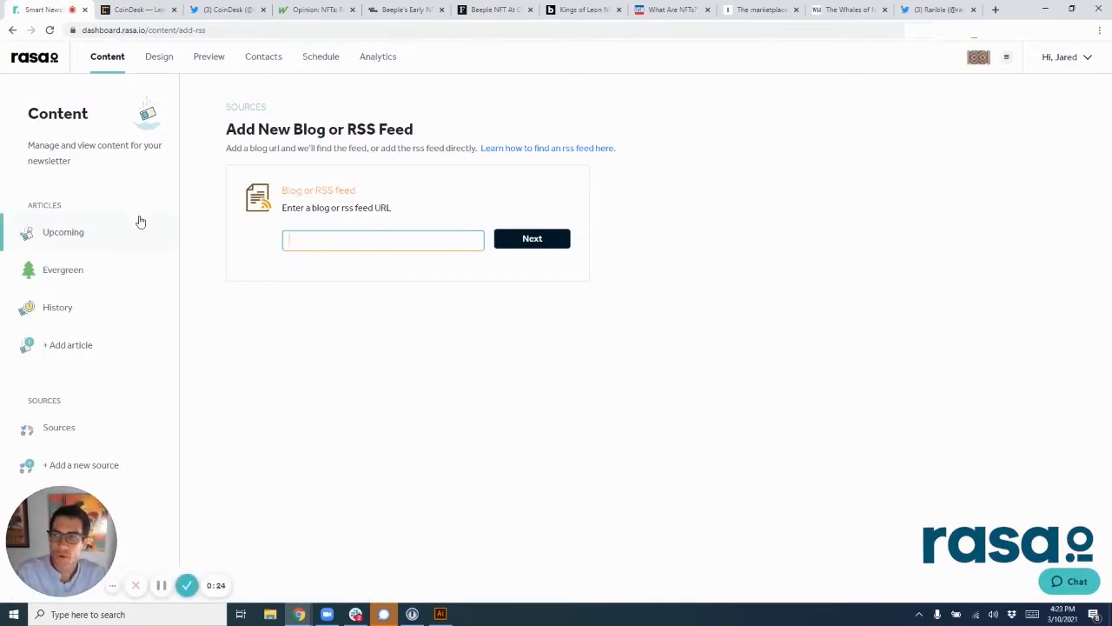
pyautogui.click(69, 439)
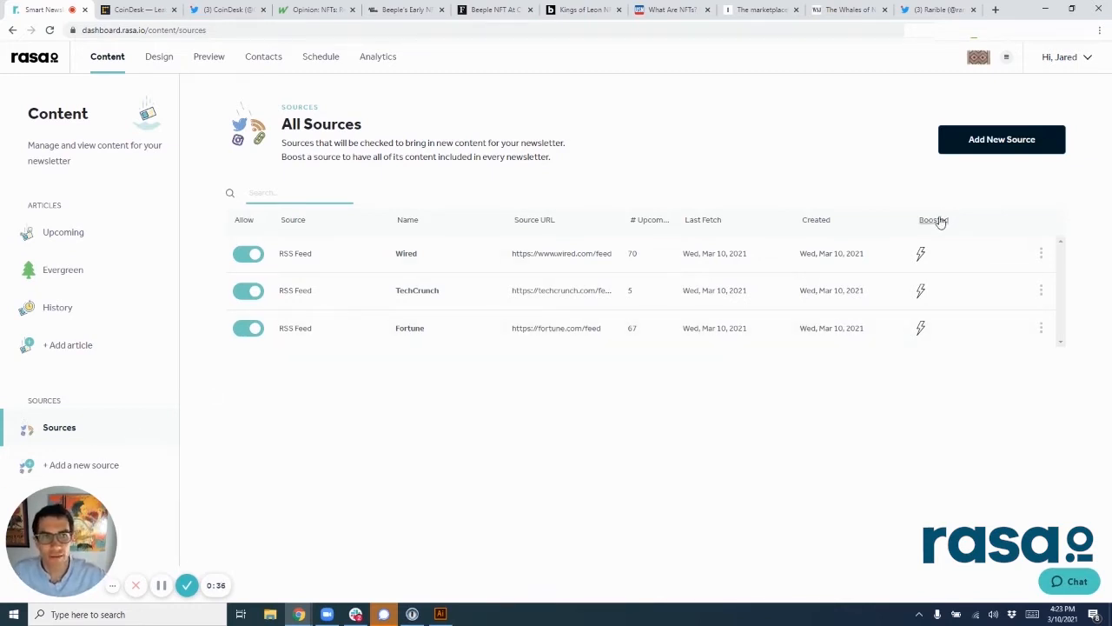
# Step: Try to add coindesk.com as a new blog or RSS feed source
pyautogui.click(978, 150)
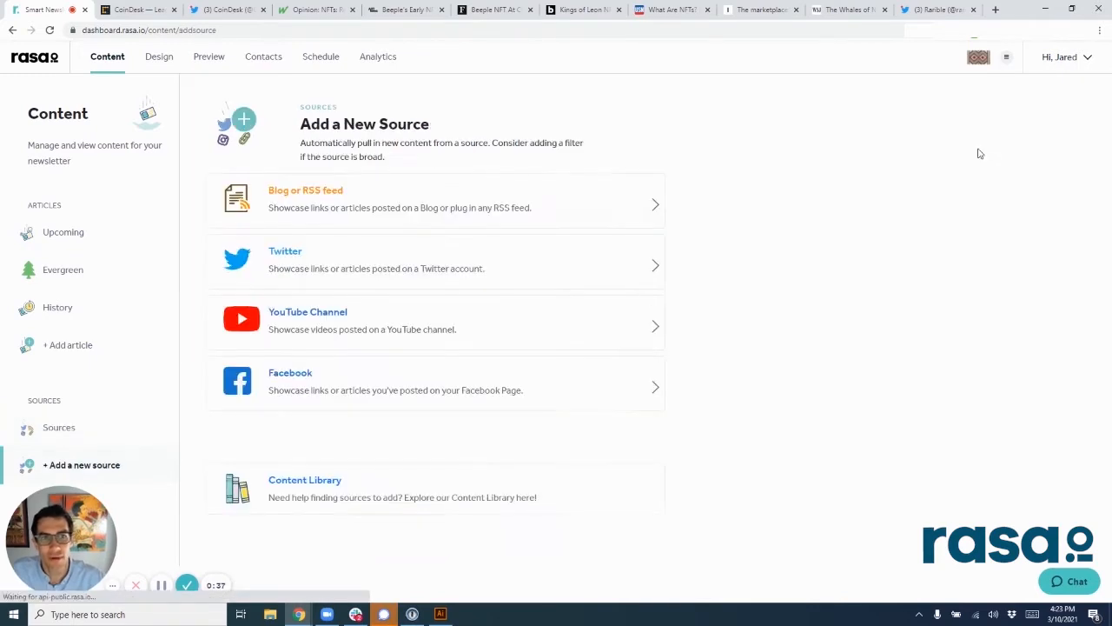
pyautogui.click(388, 201)
pyautogui.click(361, 246)
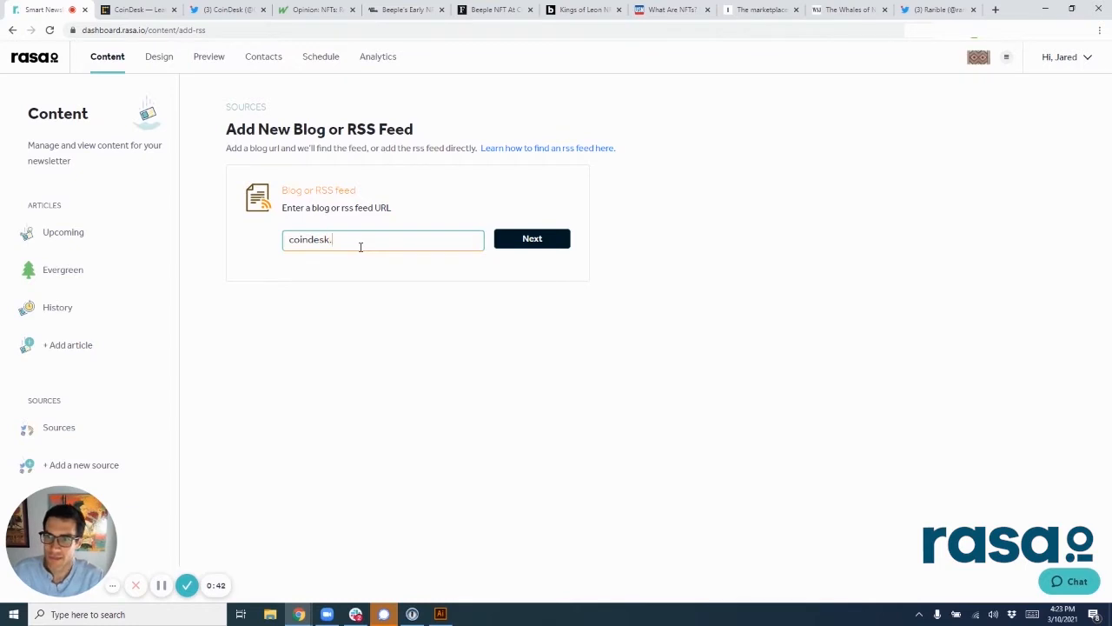
pyautogui.press('Return')
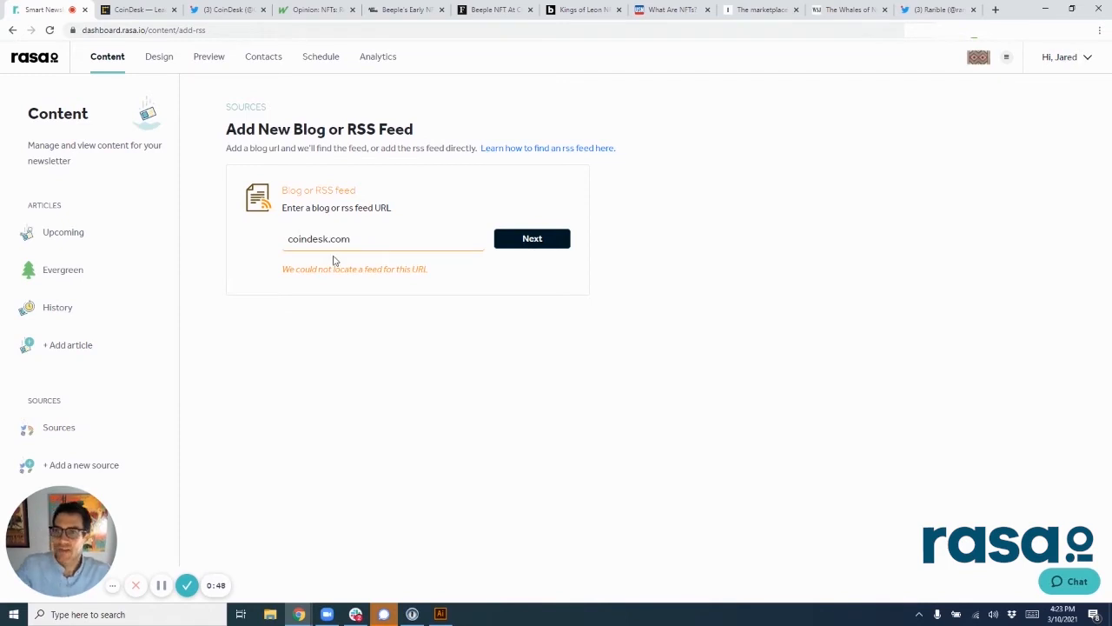
# Step: Start a new Twitter source and look over the recent tweets on CoinDesk's Twitter profile
pyautogui.click(74, 428)
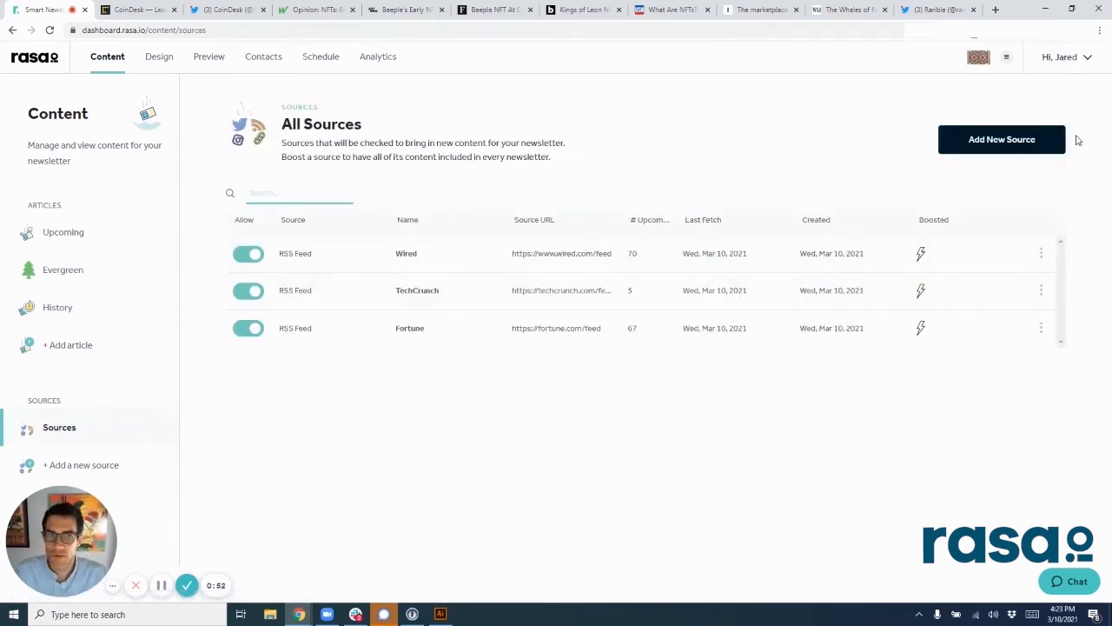
pyautogui.click(1024, 146)
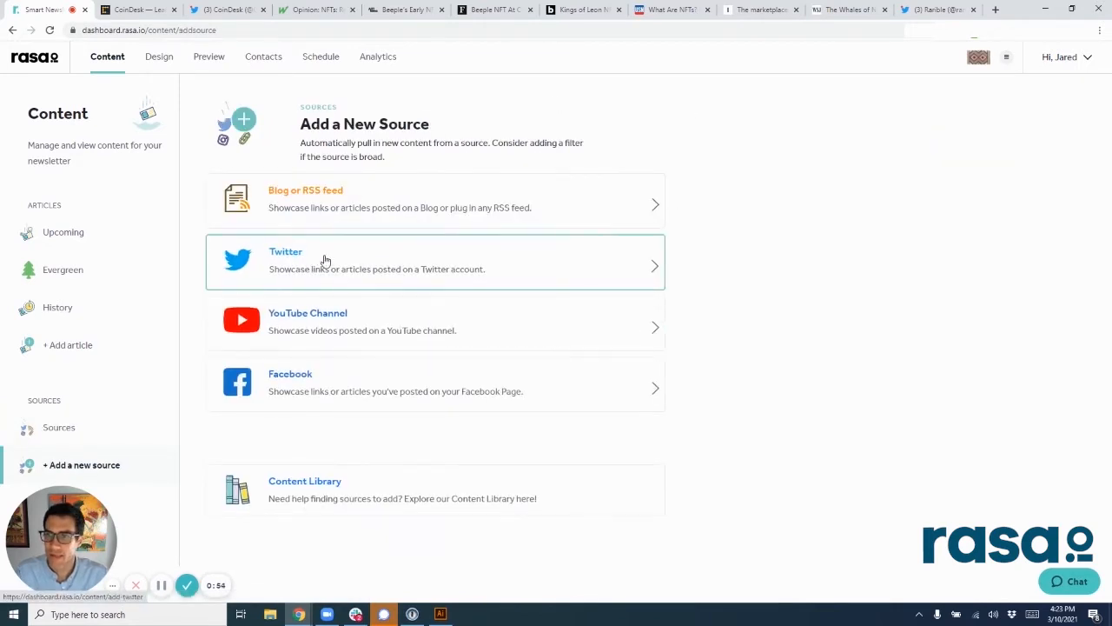
pyautogui.click(325, 261)
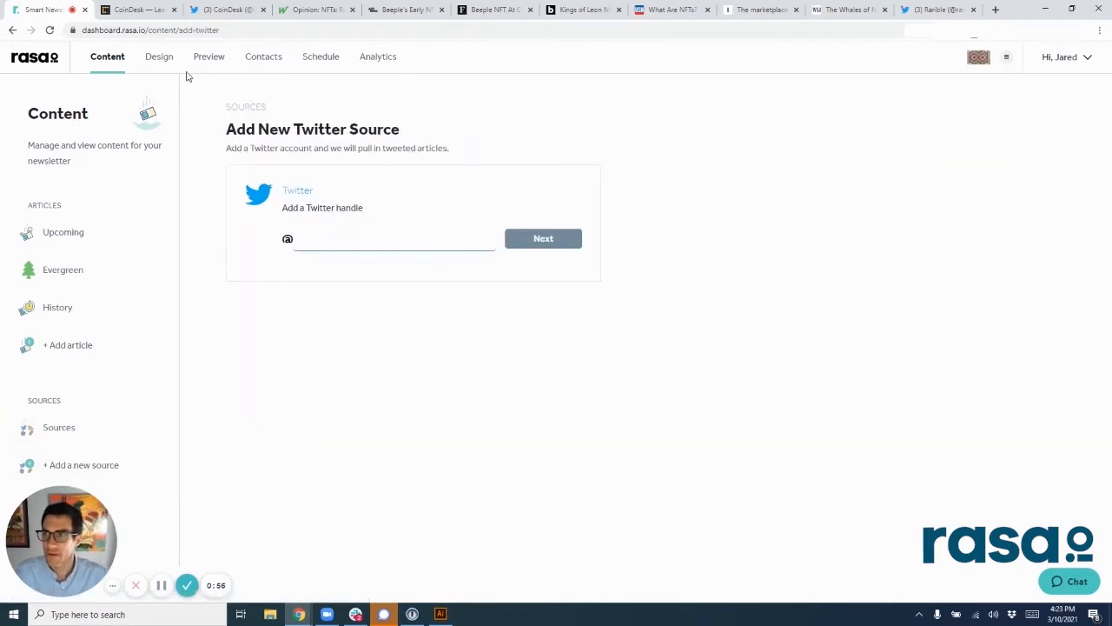
pyautogui.click(225, 10)
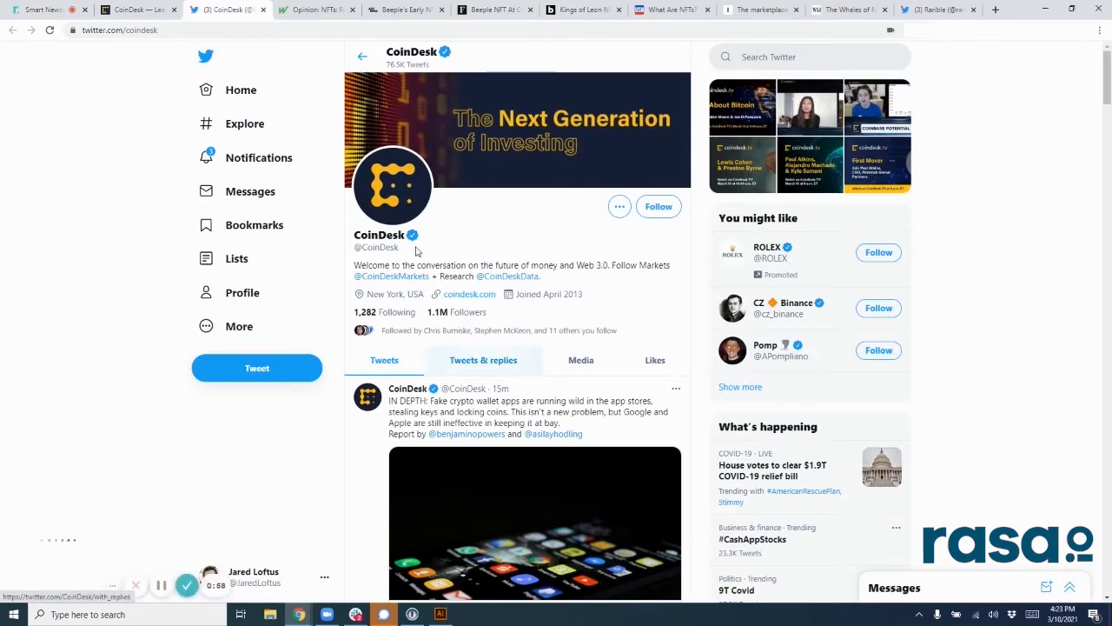
pyautogui.scroll(-1, 405, 331)
pyautogui.scroll(-5, 405, 331)
pyautogui.scroll(6, 399, 321)
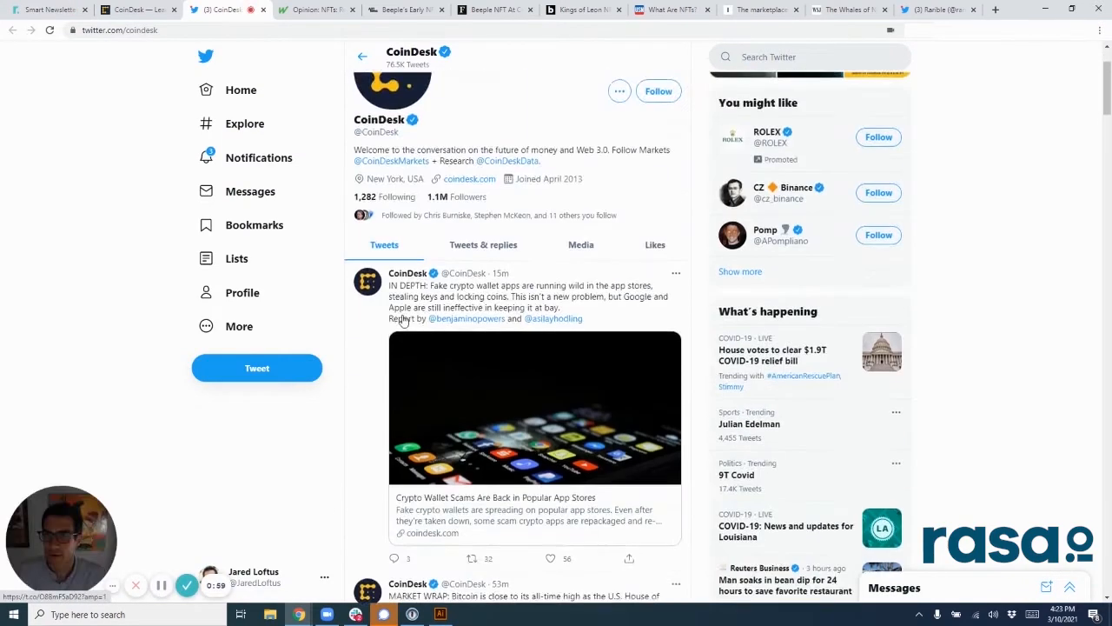
# Step: Search for the handle coindesk in the new Twitter source form and look through the matching accounts
pyautogui.click(52, 10)
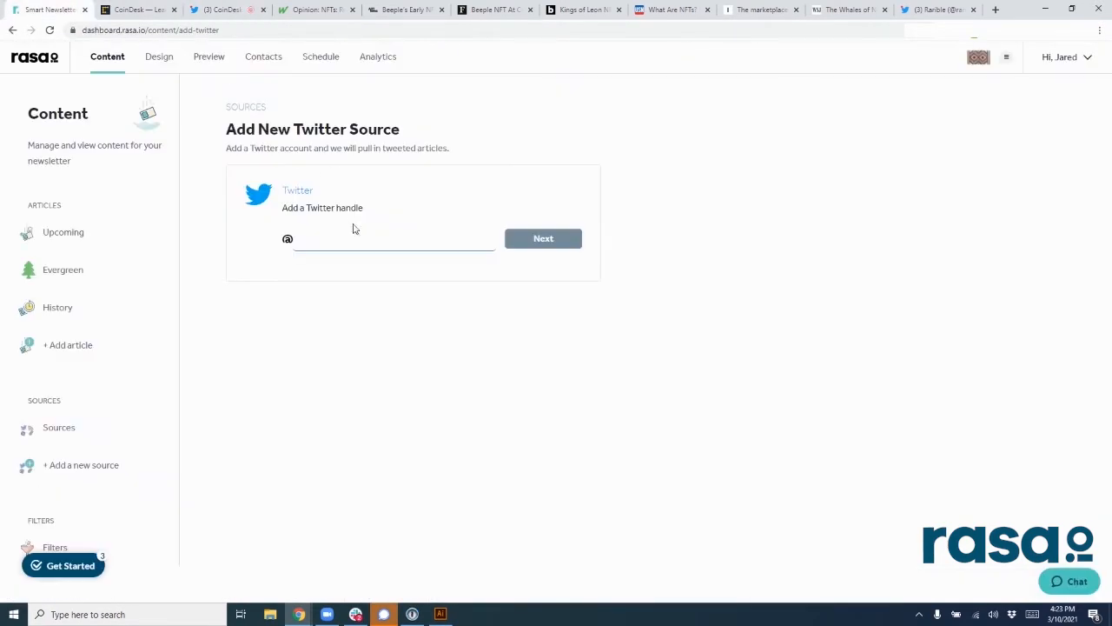
pyautogui.click(338, 238)
pyautogui.write('coindesk')
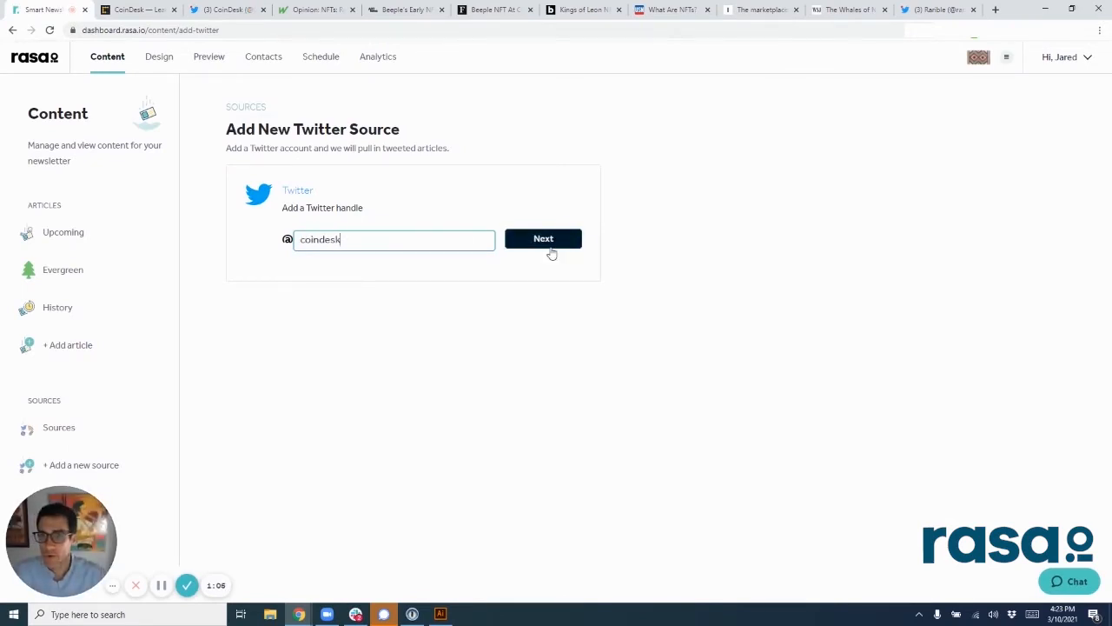
pyautogui.click(552, 244)
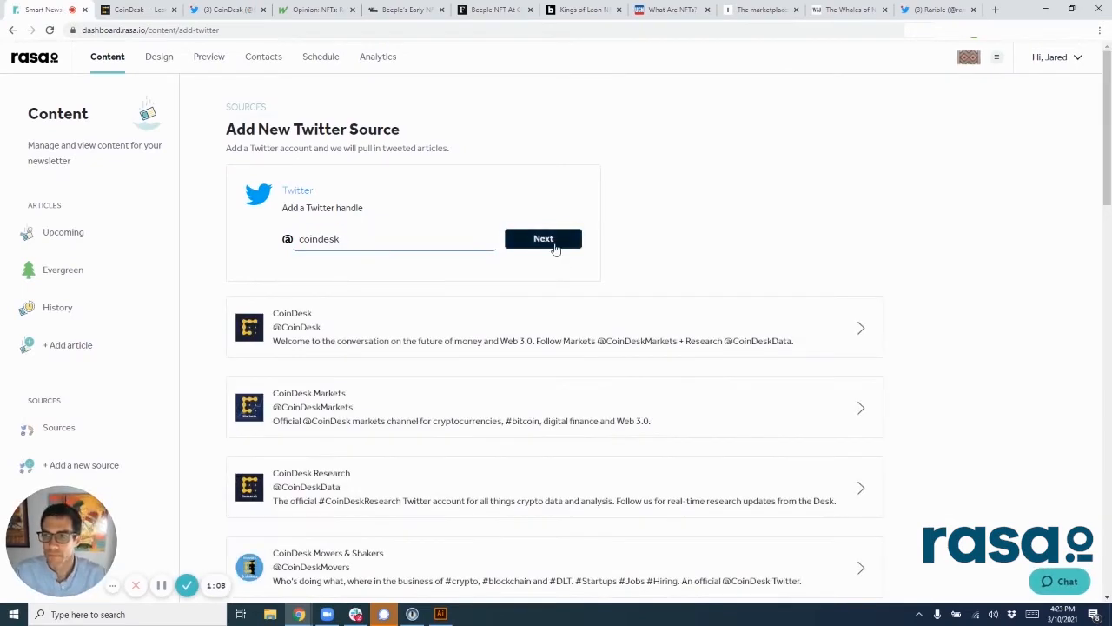
pyautogui.scroll(-3, 461, 404)
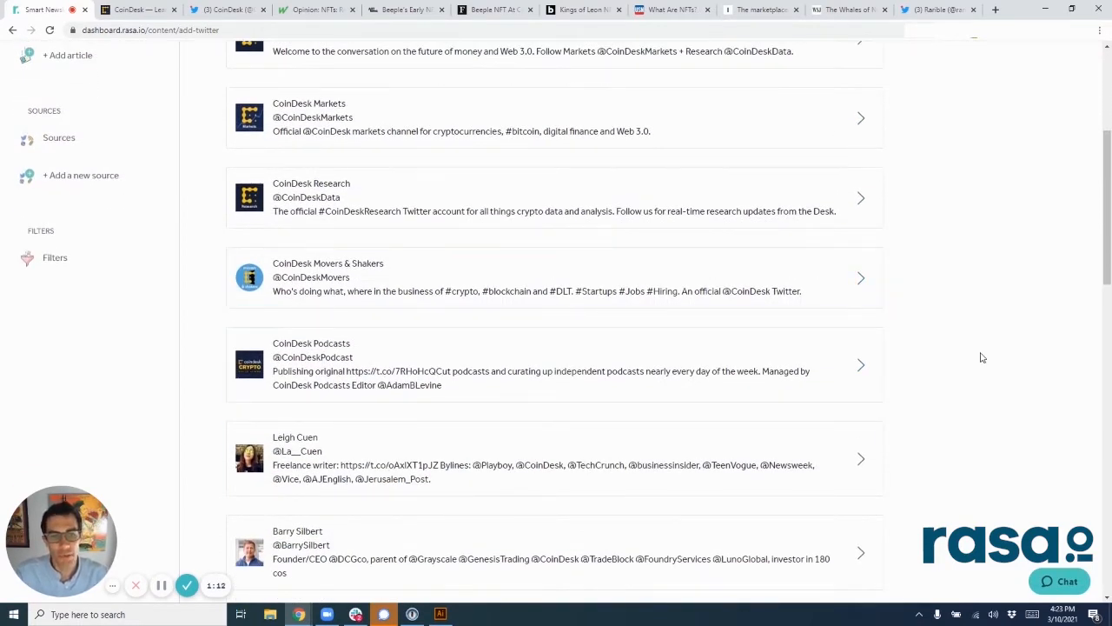
pyautogui.scroll(3, 980, 355)
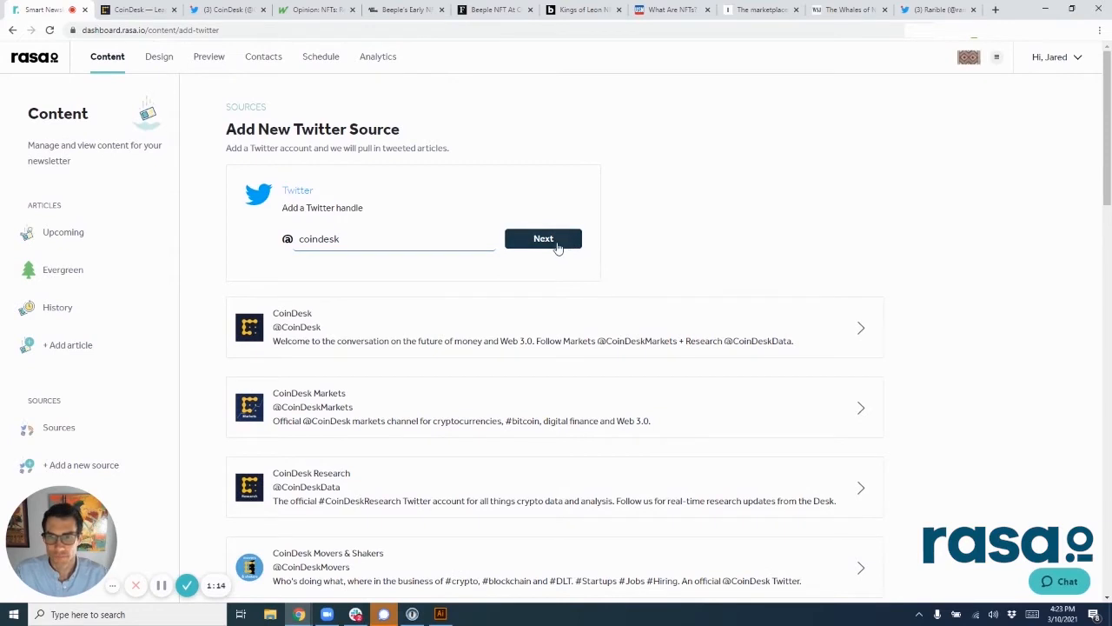
pyautogui.click(558, 247)
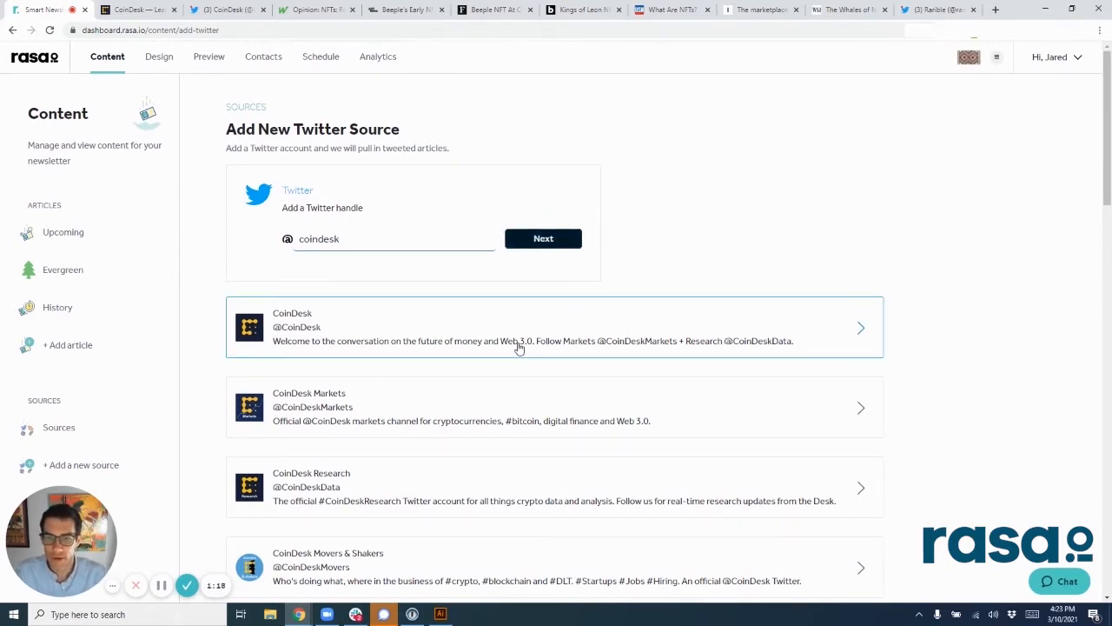
# Step: Examine CoinDesk's Twitter feed to see which articles its recent tweets link to
pyautogui.click(224, 10)
pyautogui.scroll(-3, 522, 217)
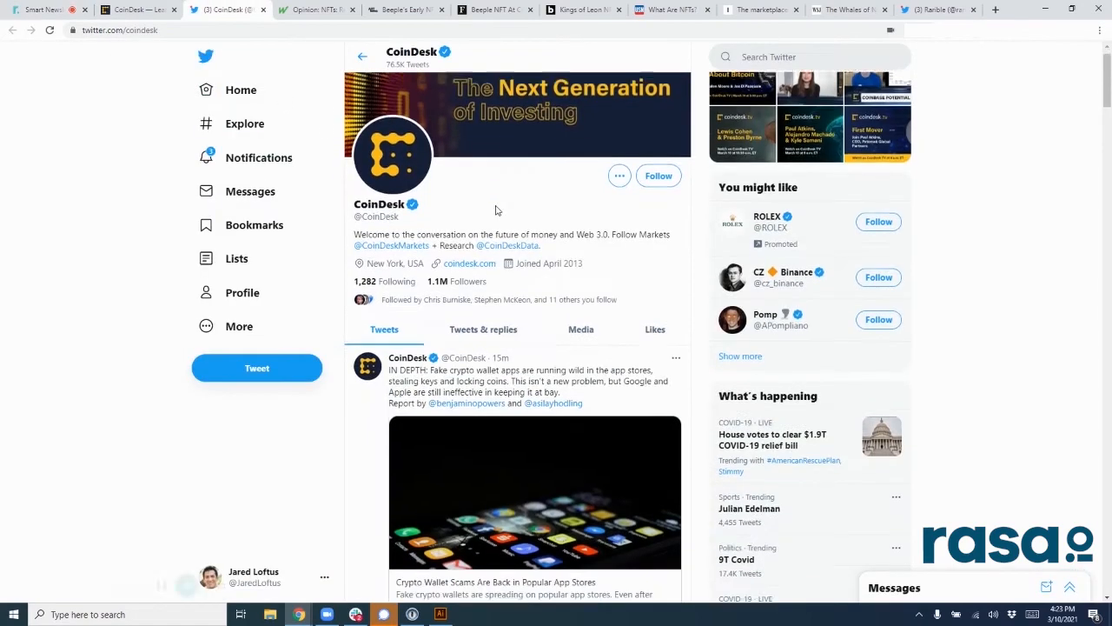
pyautogui.scroll(-2, 617, 231)
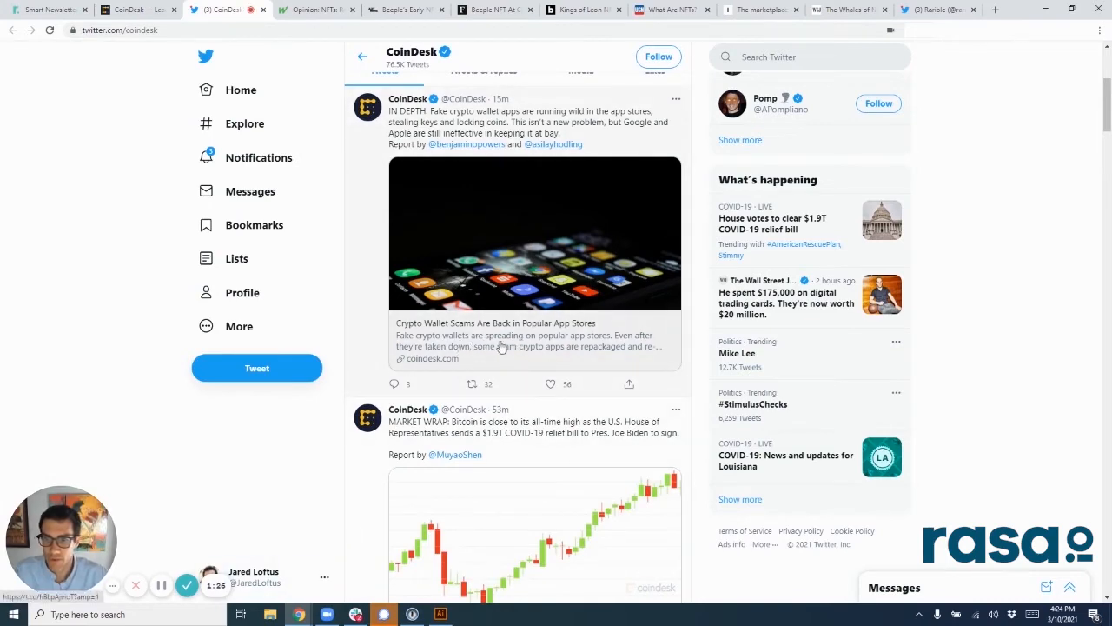
pyautogui.scroll(-3, 502, 346)
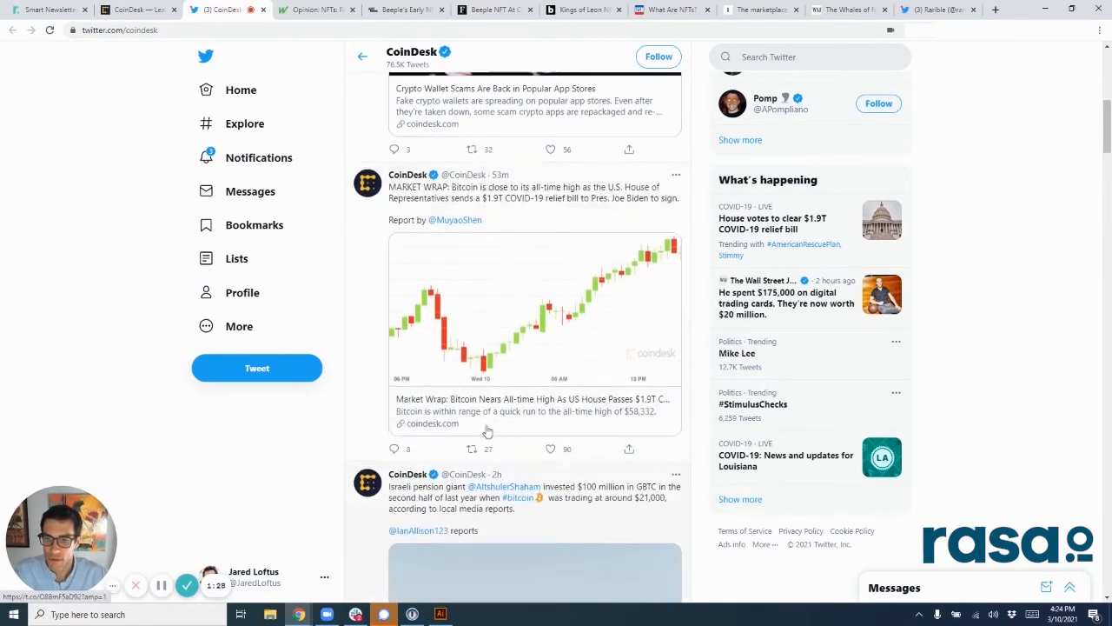
pyautogui.scroll(-3, 488, 432)
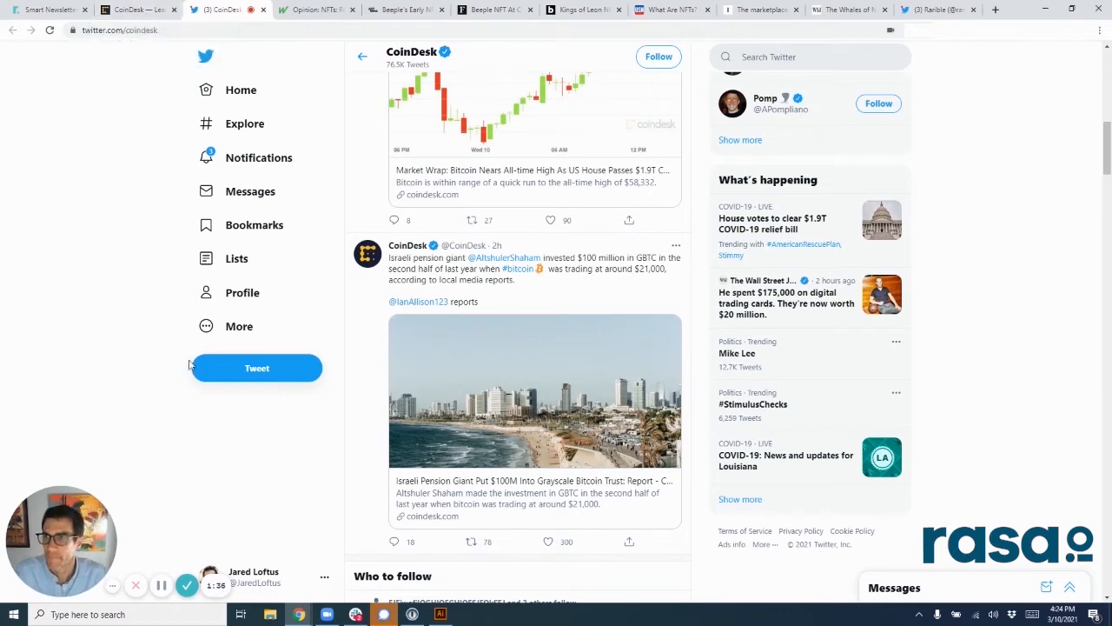
pyautogui.click(65, 12)
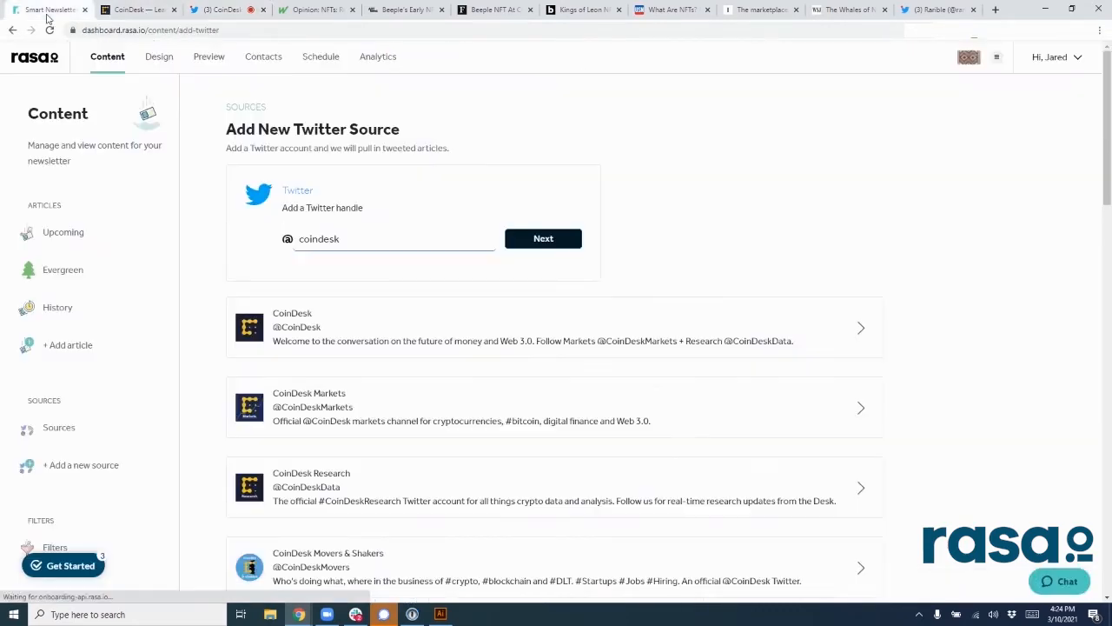
pyautogui.click(545, 237)
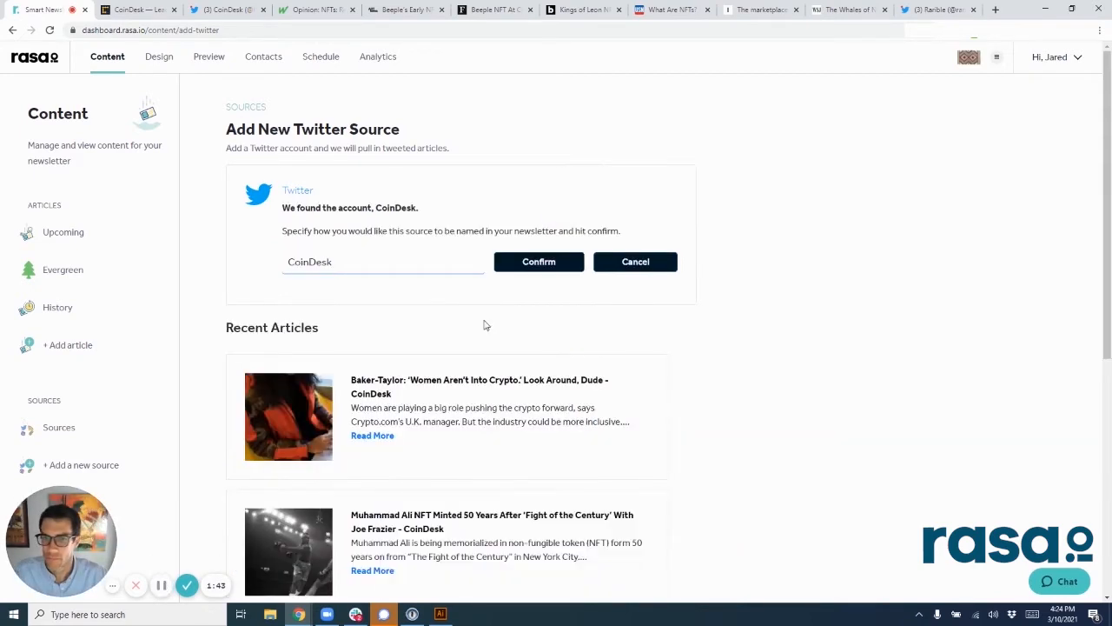
pyautogui.click(521, 266)
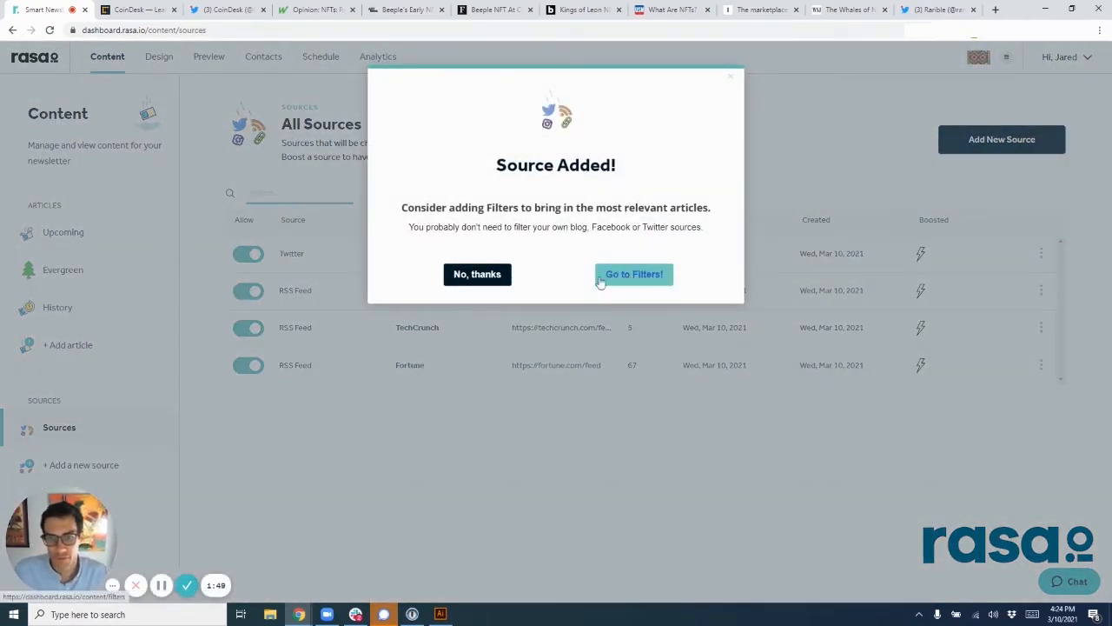
pyautogui.click(504, 280)
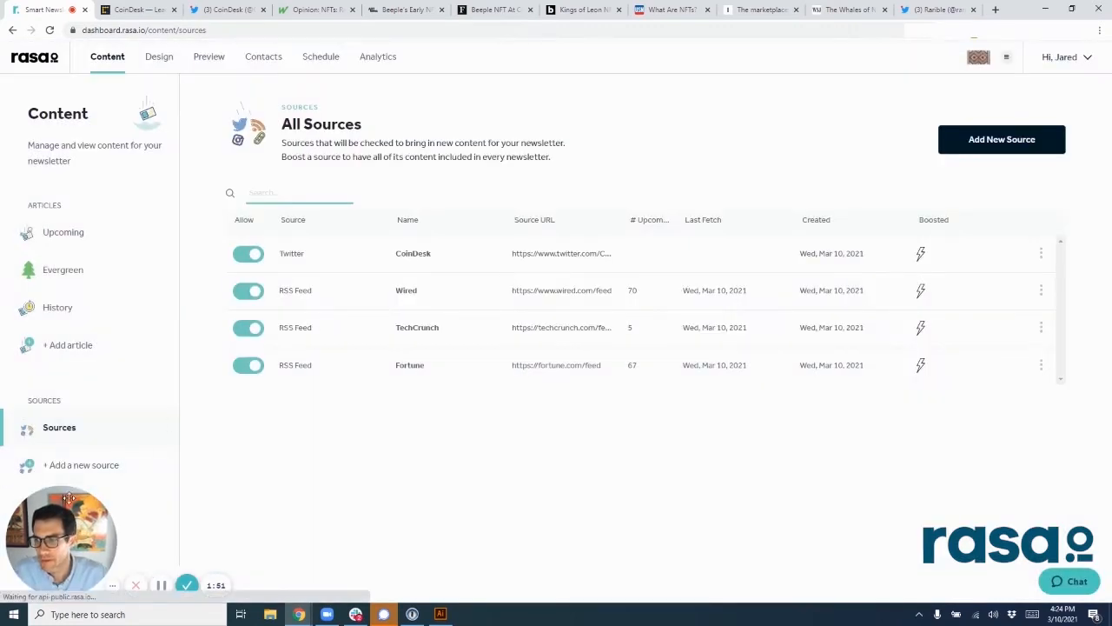
# Step: Review the content filters for included topics and go back to the list of all sources
pyautogui.moveTo(68, 537); pyautogui.dragTo(221, 538)
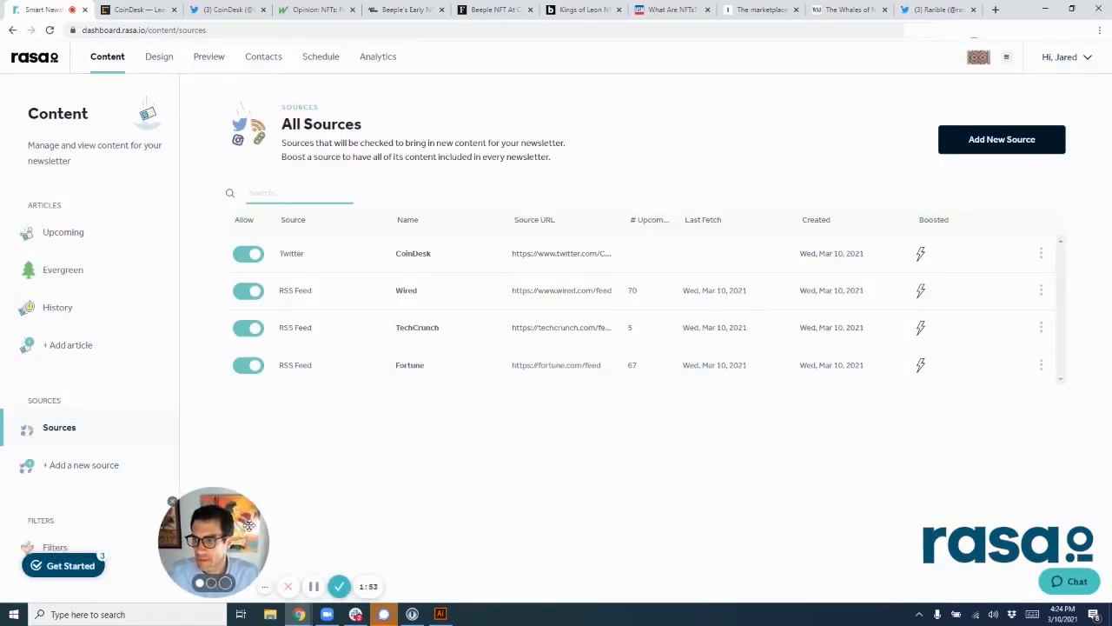
pyautogui.click(55, 547)
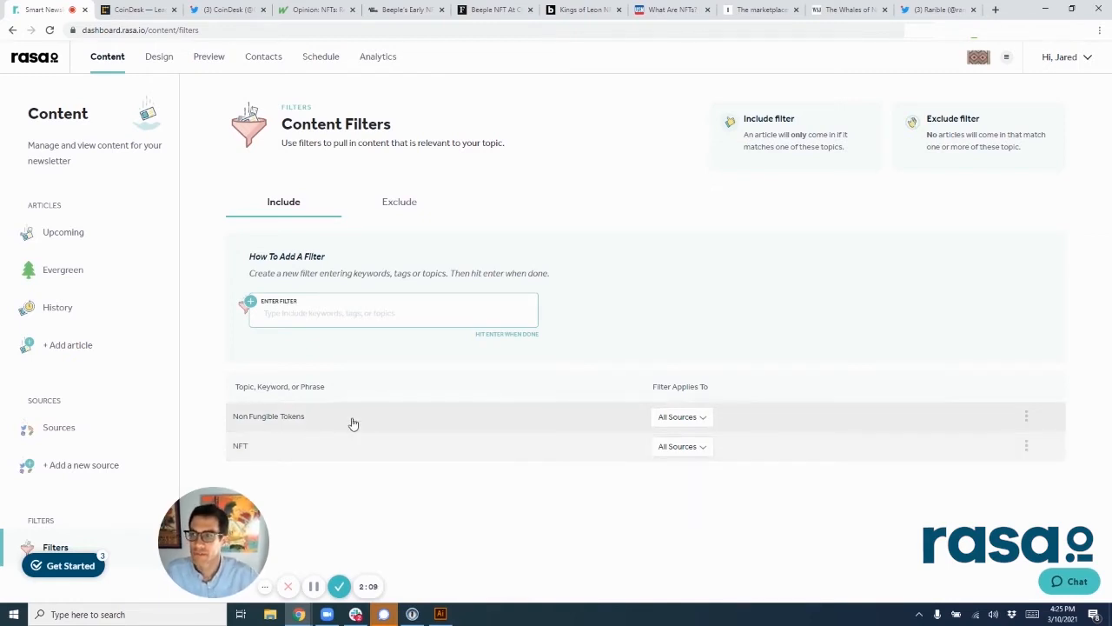
pyautogui.click(73, 432)
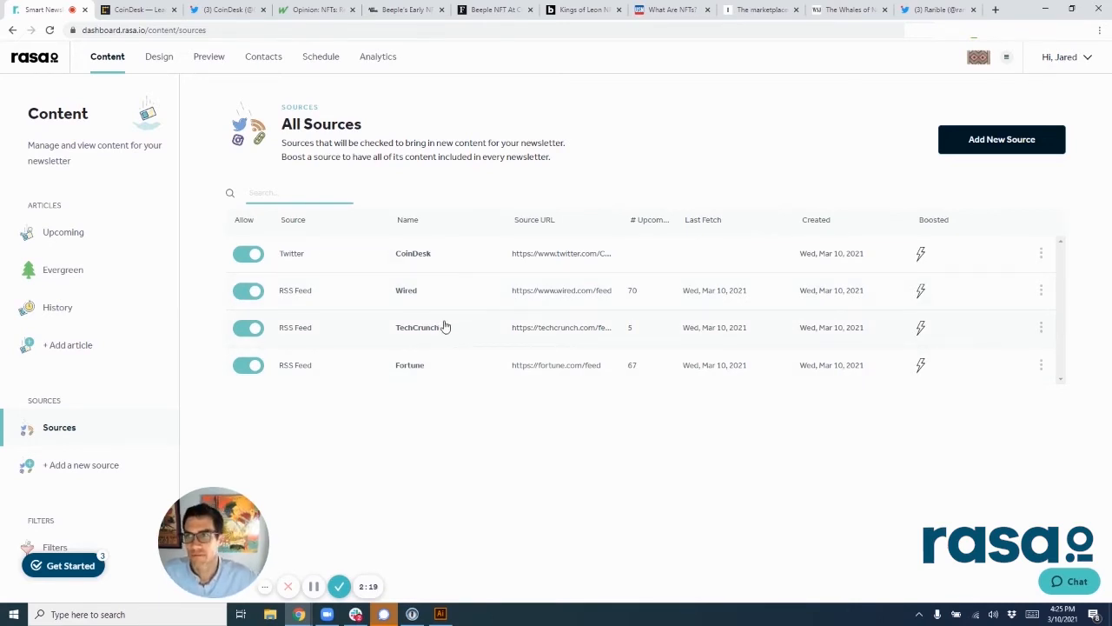
# Step: Close the CoinDesk website and Twitter pages and start adding a new article to the upcoming articles
pyautogui.click(173, 11)
pyautogui.click(174, 11)
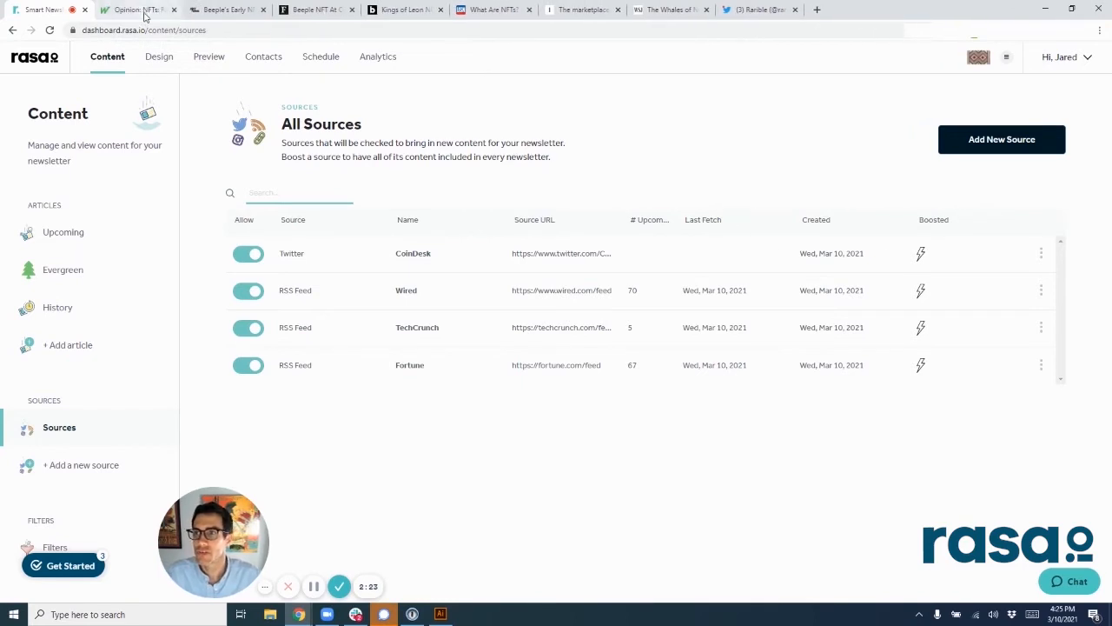
pyautogui.click(73, 233)
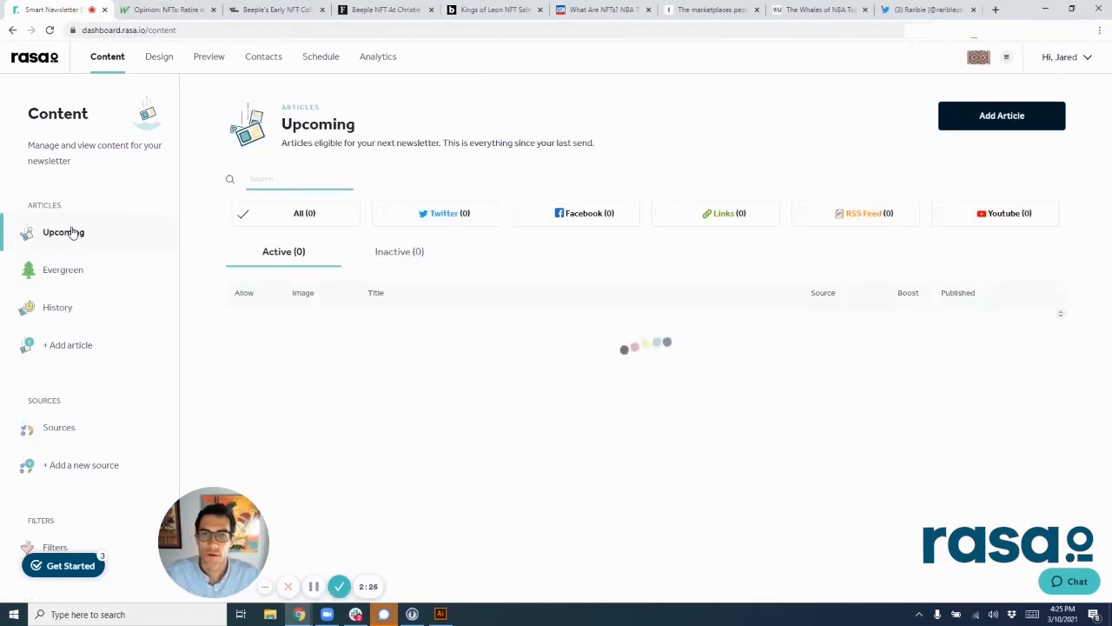
pyautogui.click(972, 122)
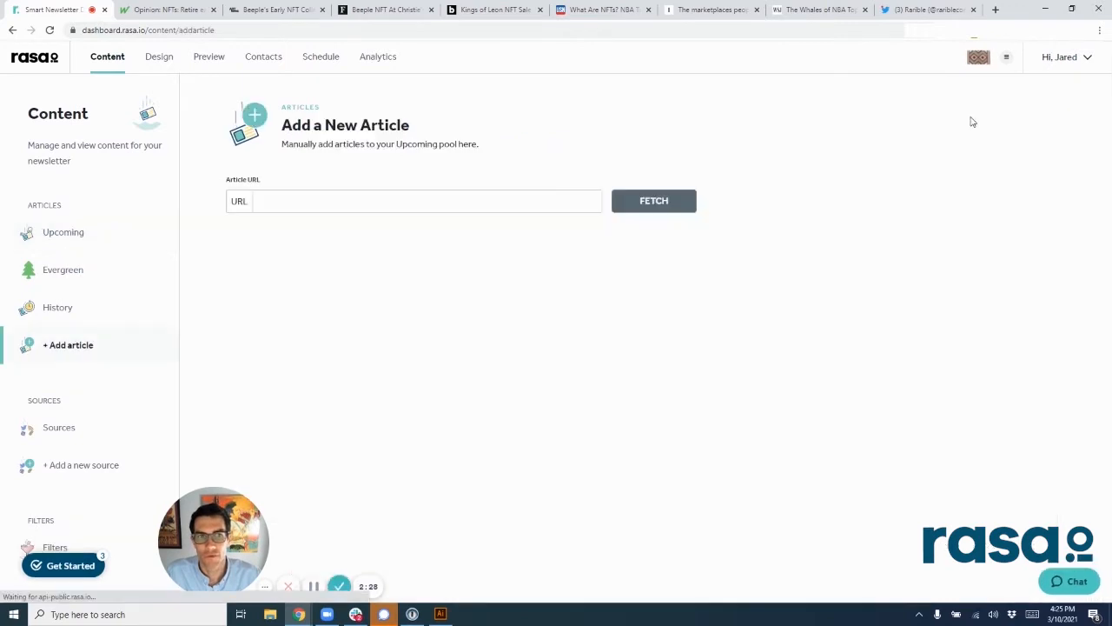
# Step: Copy the address of the MarketWatch article "NFTs: Retire early, retire rich" into the new article's URL
pyautogui.click(129, 10)
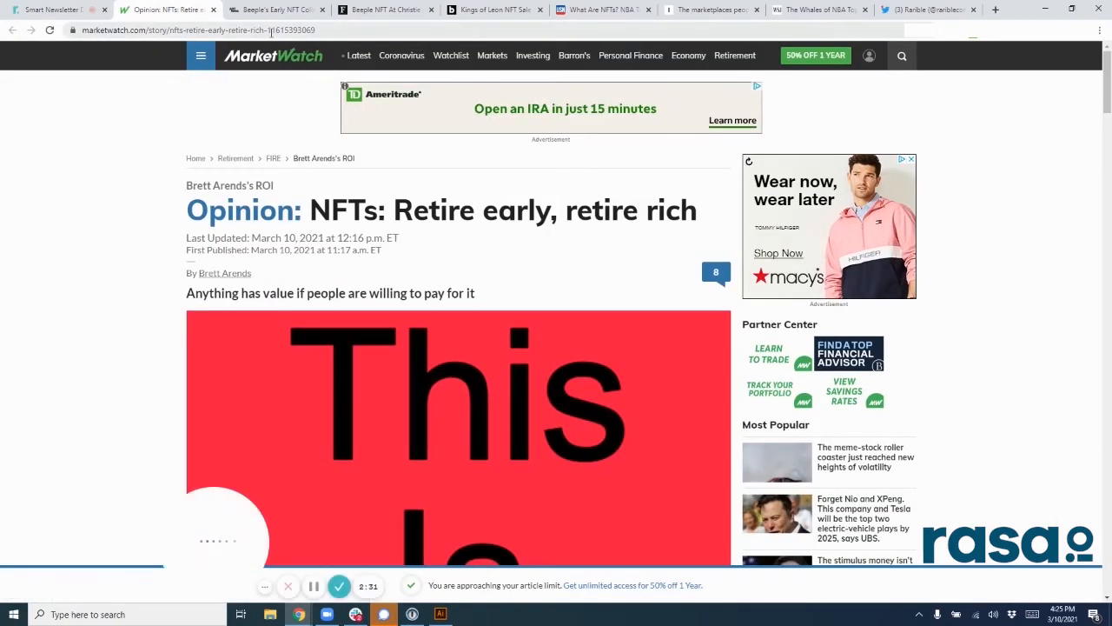
pyautogui.click(271, 31)
pyautogui.hotkey('ctrl', 'c')
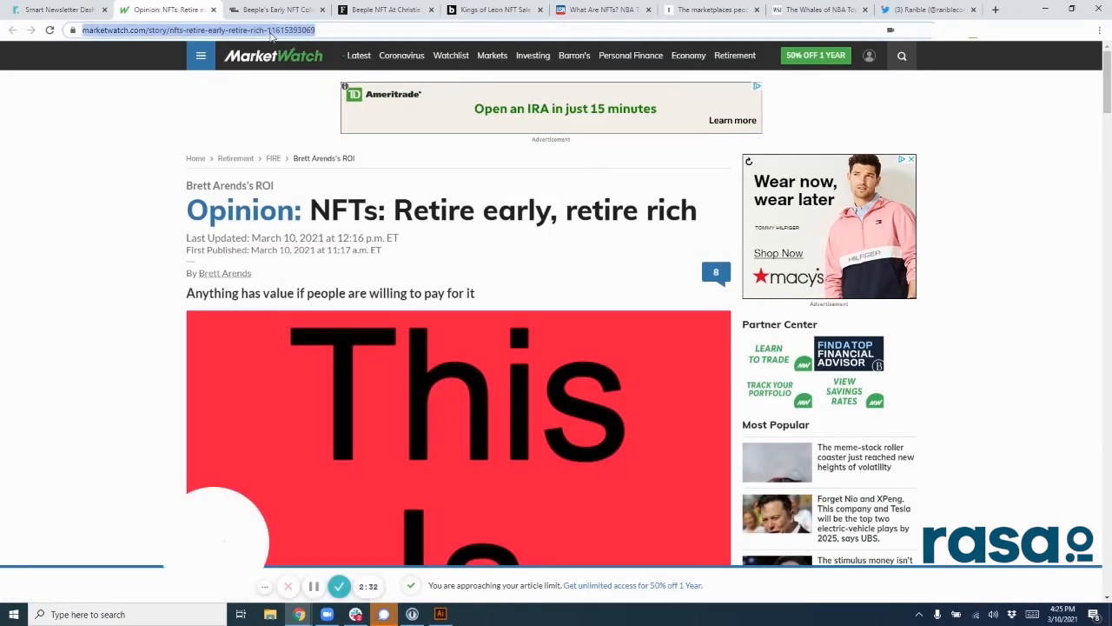
pyautogui.click(56, 9)
pyautogui.click(487, 202)
pyautogui.hotkey('ctrl', 'v')
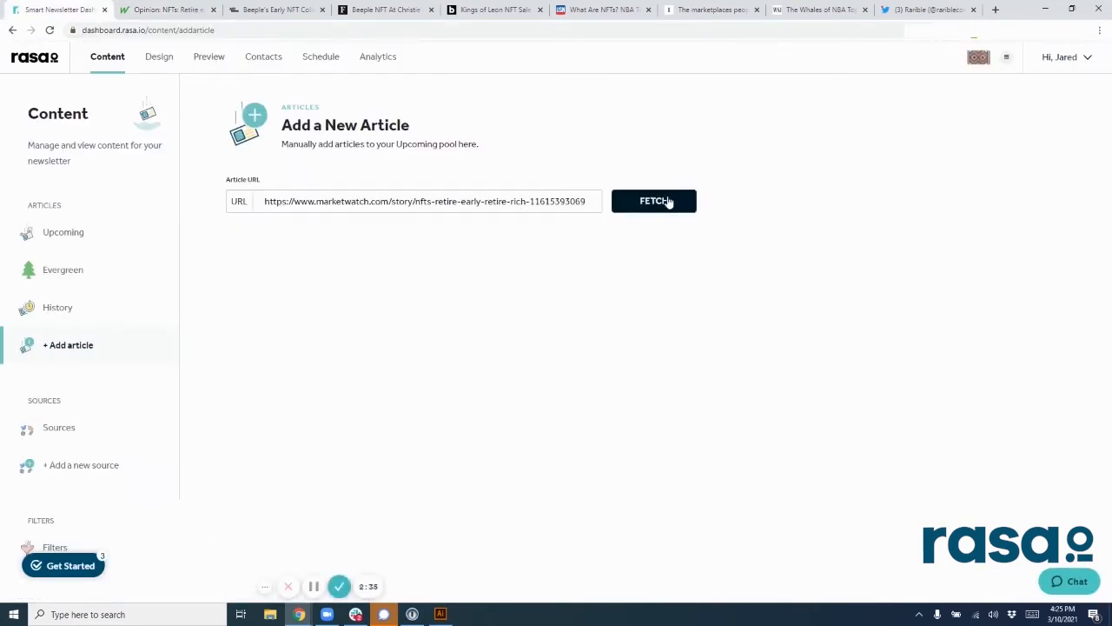
# Step: Fetch the MarketWatch article's details from its URL and add it to the upcoming articles
pyautogui.click(667, 200)
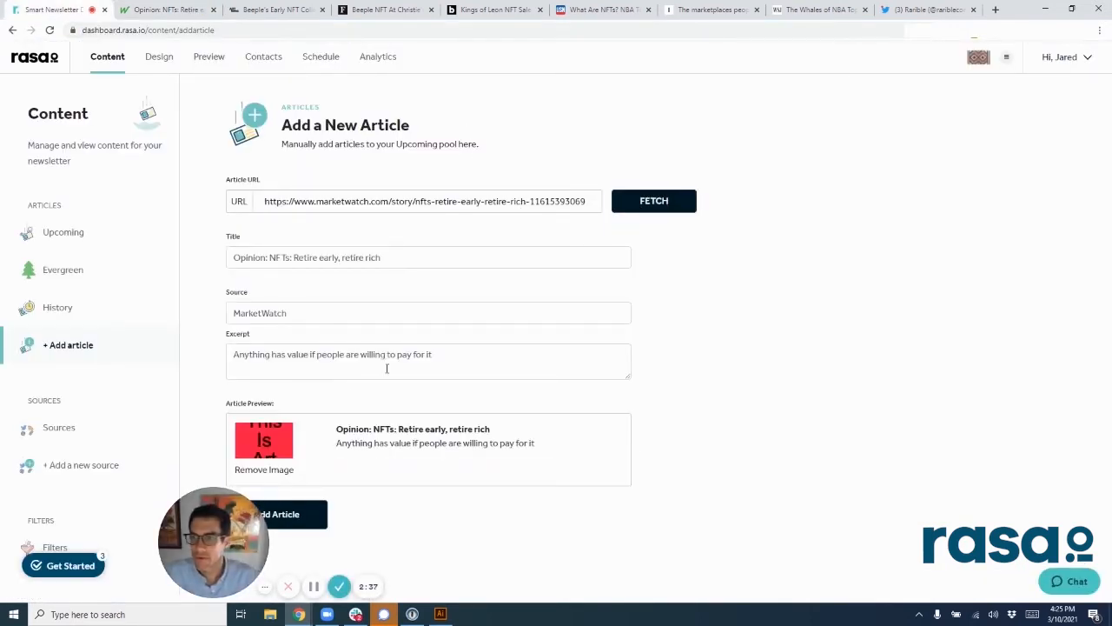
pyautogui.moveTo(219, 518); pyautogui.dragTo(117, 493)
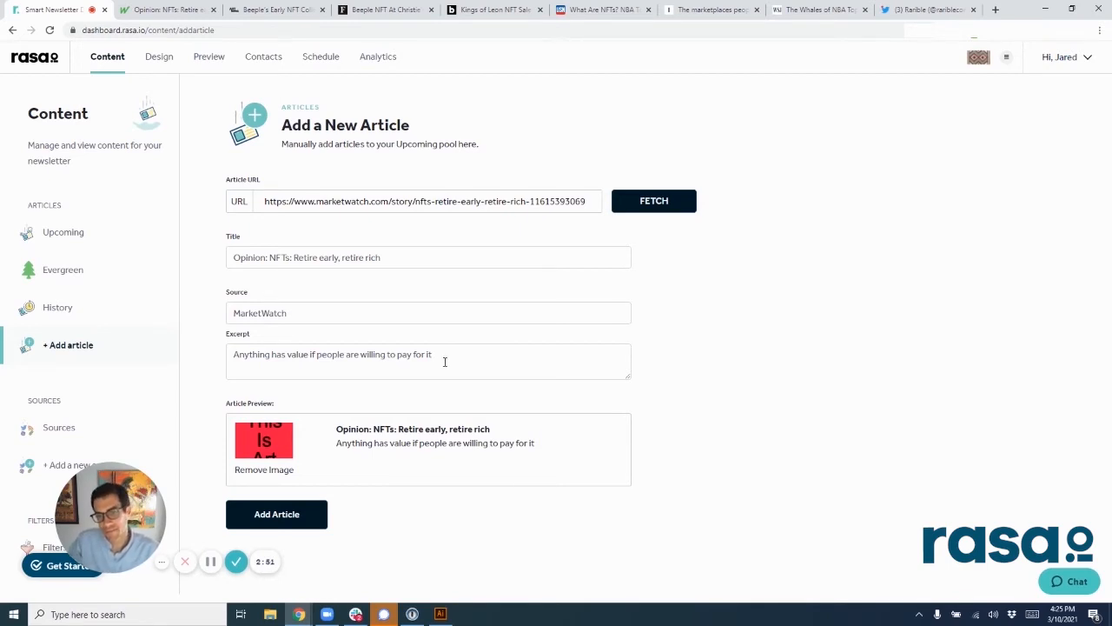
pyautogui.click(297, 518)
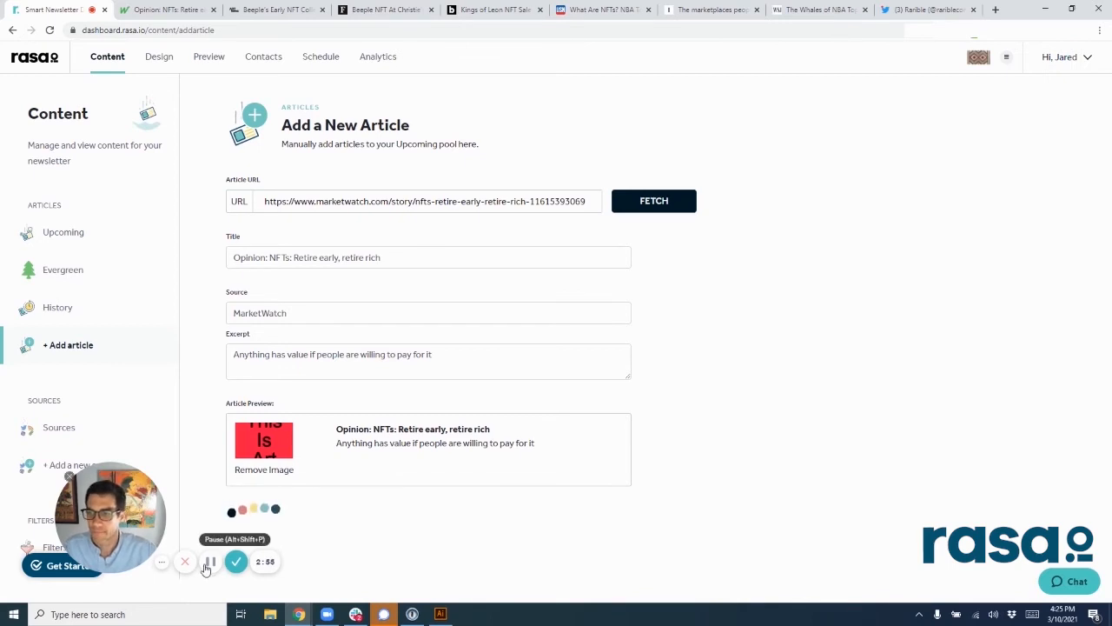
pyautogui.click(210, 562)
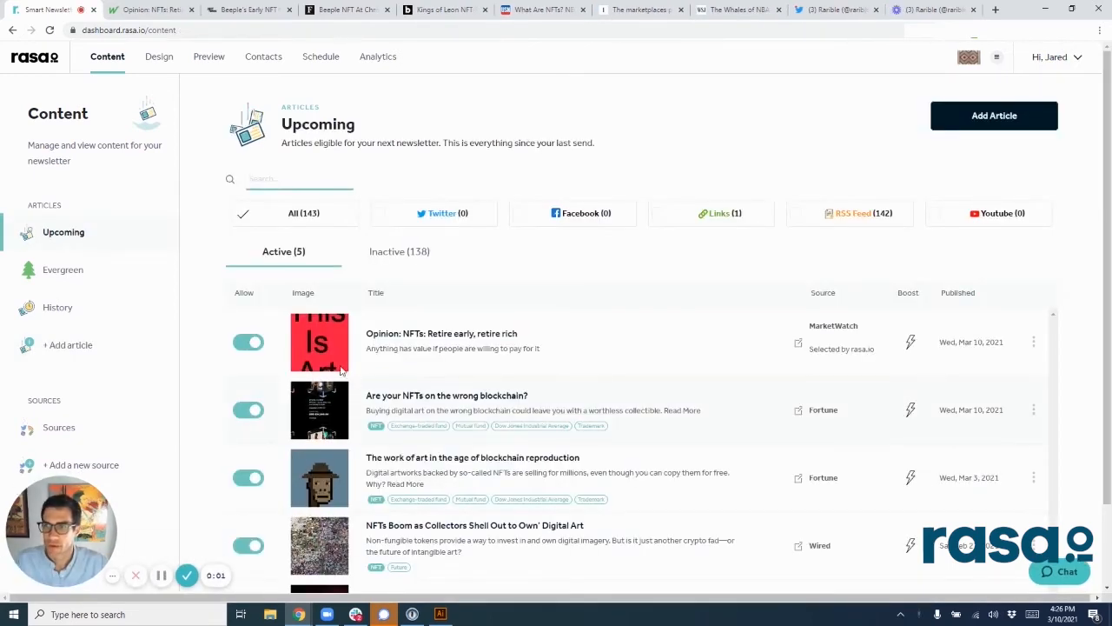
# Step: Close the MarketWatch page and add the ARTnews article "Who Spends Millions on NFTs? Meet Beeple's Crypto-Rich Early Collectors" to the upcoming articles by its URL
pyautogui.click(192, 10)
pyautogui.click(154, 11)
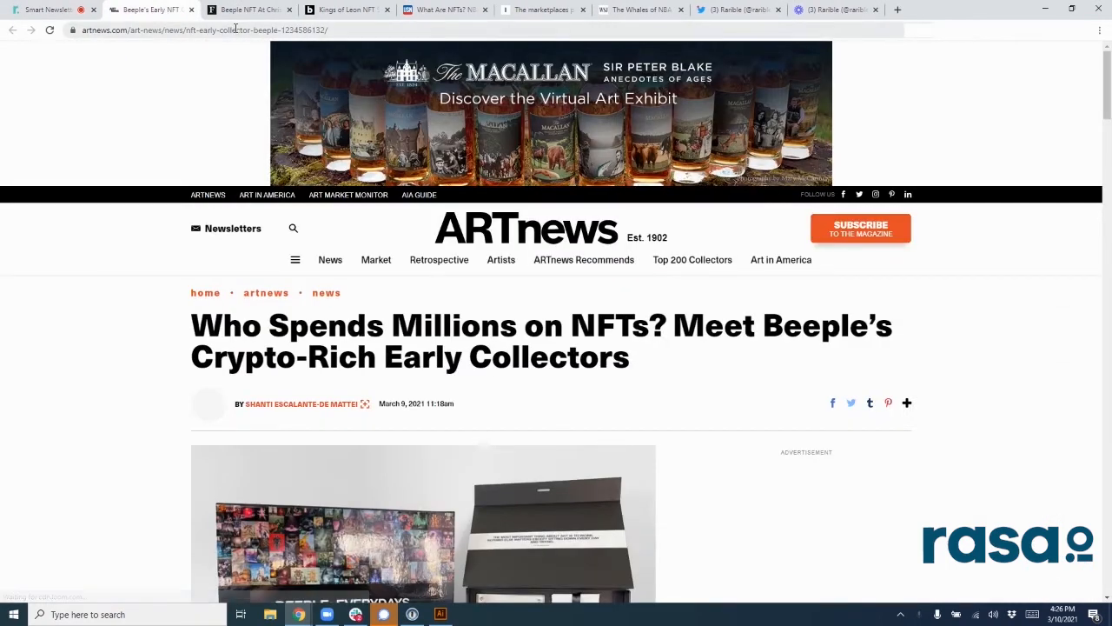
pyautogui.click(236, 29)
pyautogui.click(47, 10)
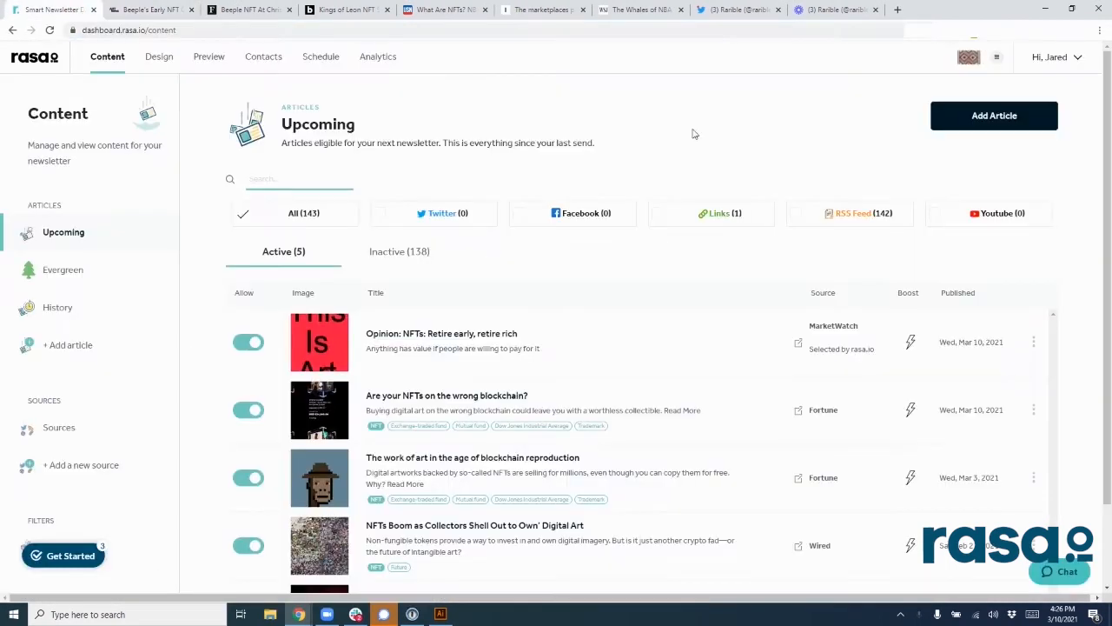
pyautogui.click(997, 125)
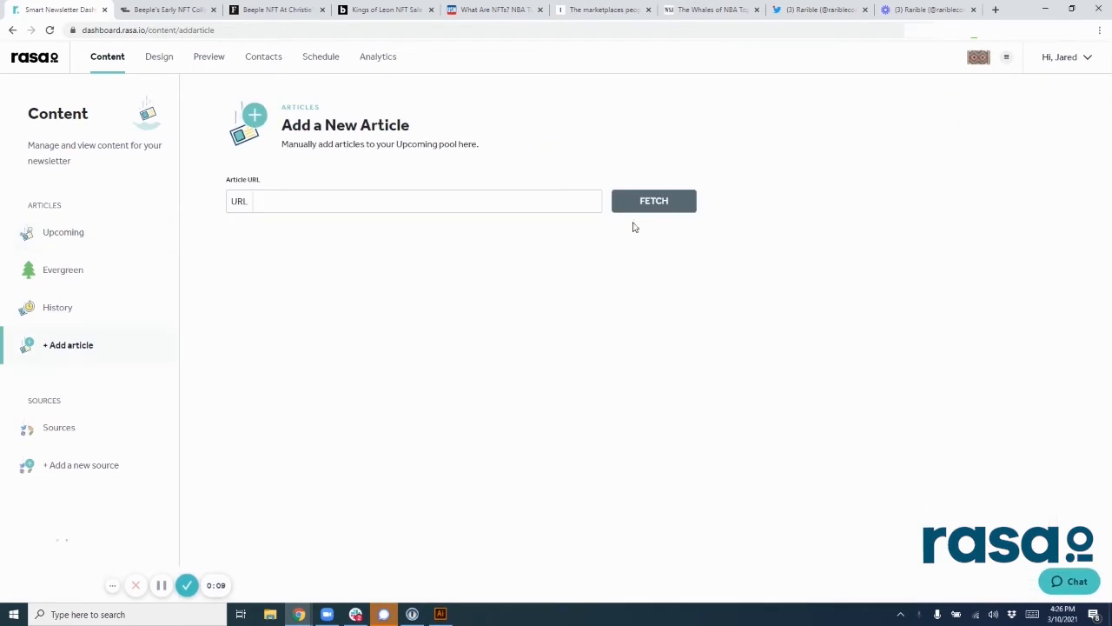
pyautogui.click(513, 200)
pyautogui.hotkey('ctrl', 'v')
pyautogui.click(623, 206)
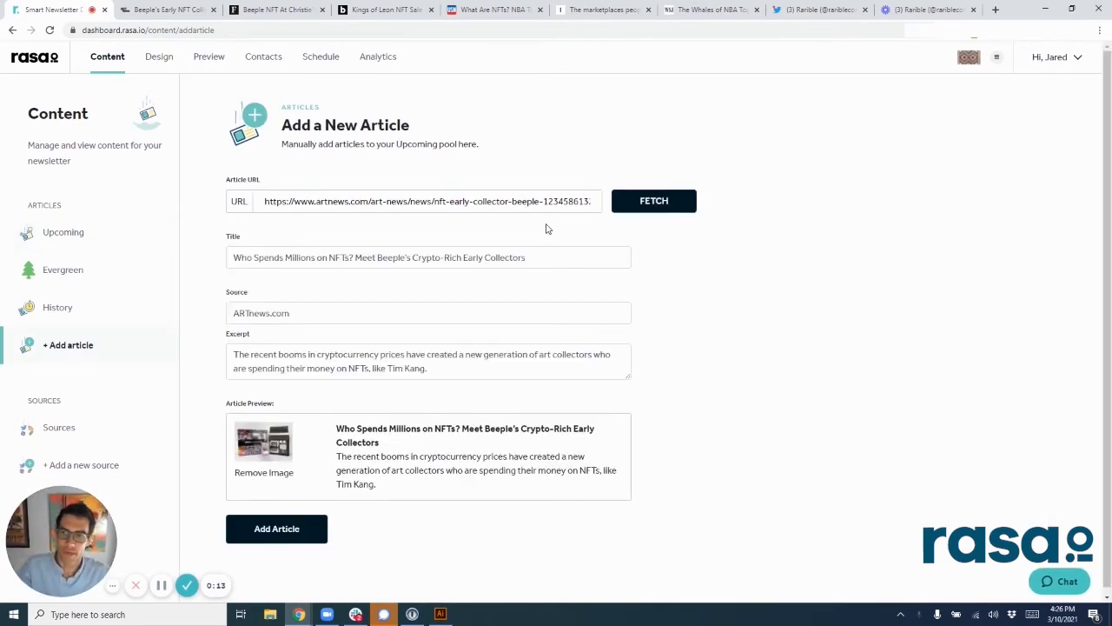
pyautogui.click(287, 534)
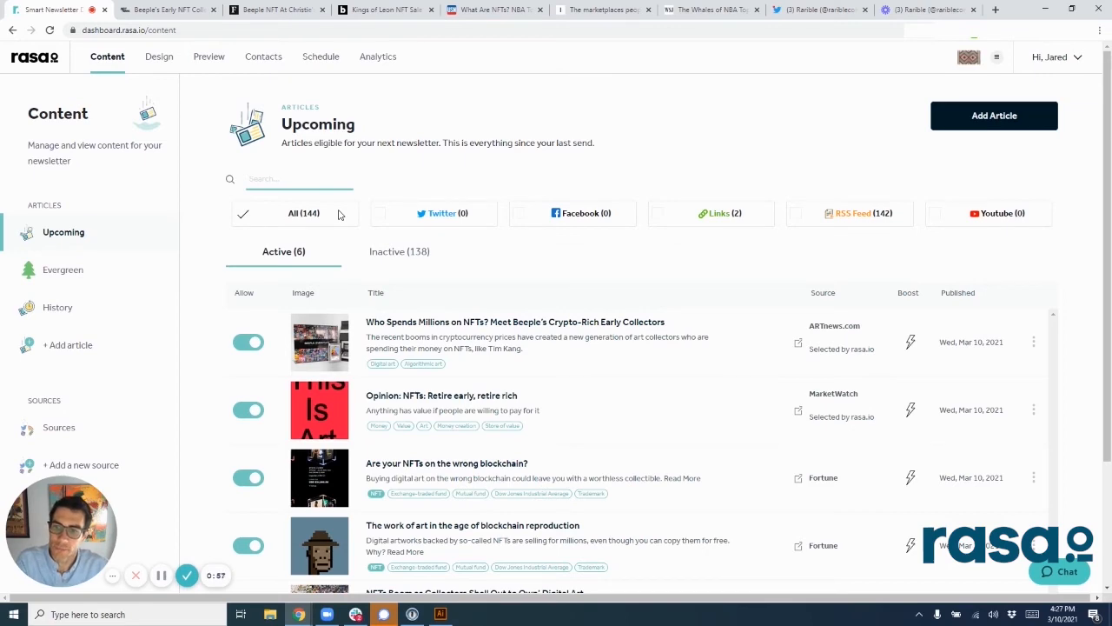
# Step: Close the ARTnews page and add the Forbes article on the Beeple NFT at Christie's to the upcoming articles by its URL
pyautogui.click(212, 9)
pyautogui.click(167, 10)
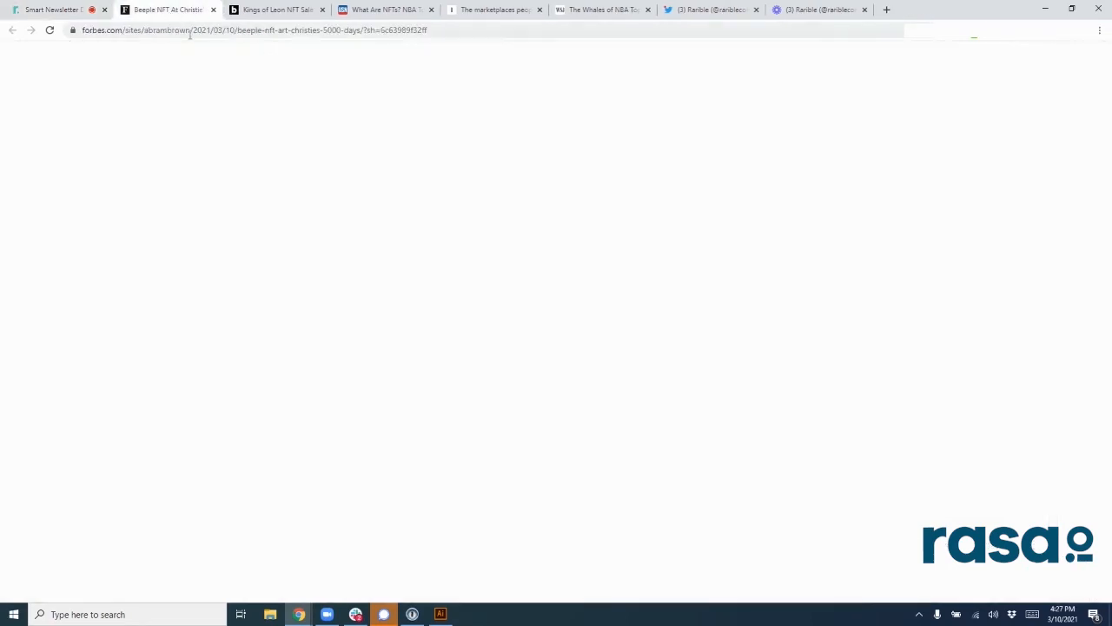
pyautogui.click(148, 28)
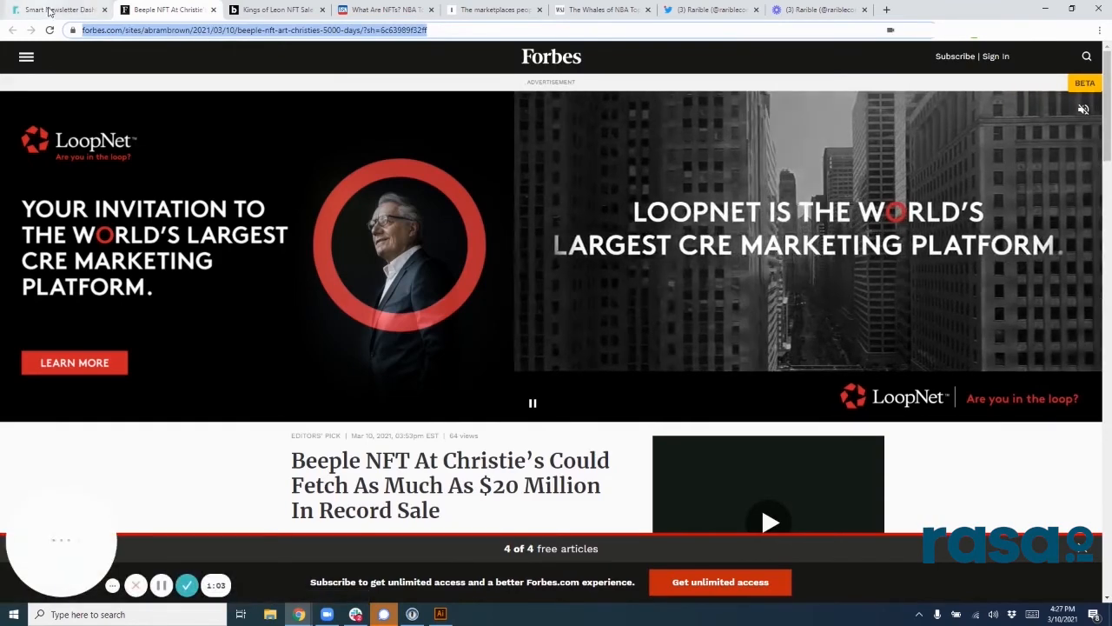
pyautogui.click(52, 9)
pyautogui.click(994, 116)
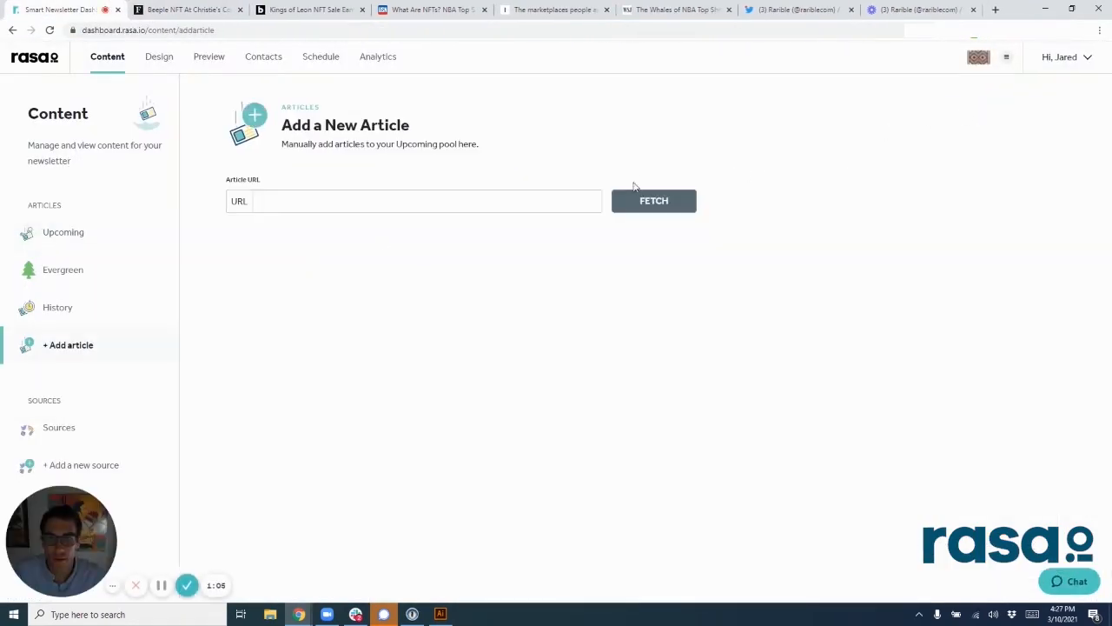
pyautogui.click(548, 199)
pyautogui.hotkey('ctrl', 'v')
pyautogui.click(661, 204)
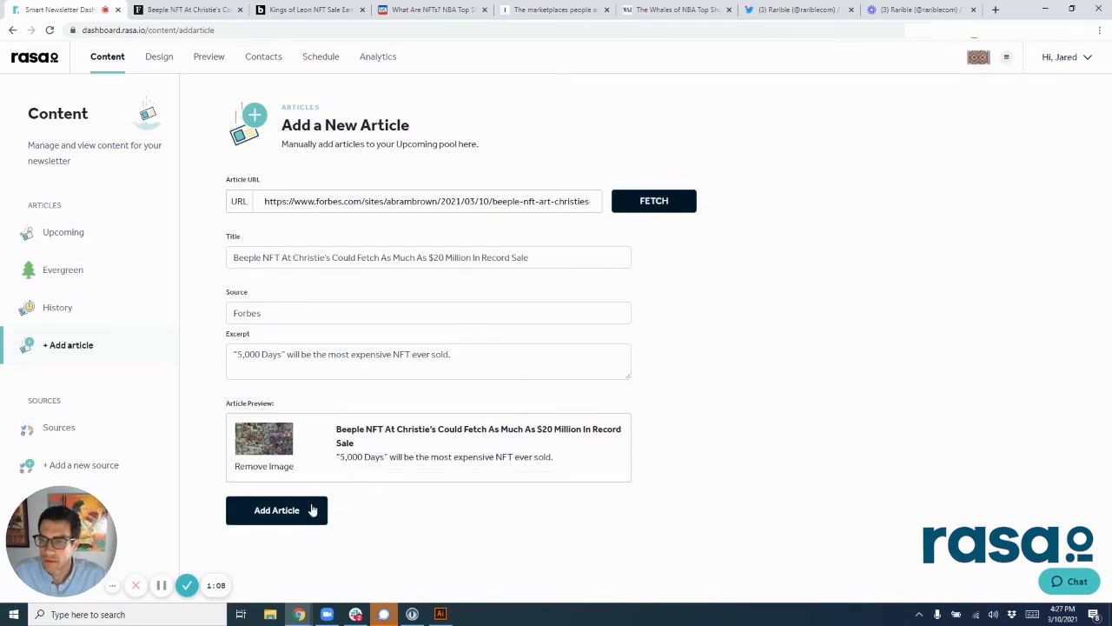
pyautogui.click(267, 511)
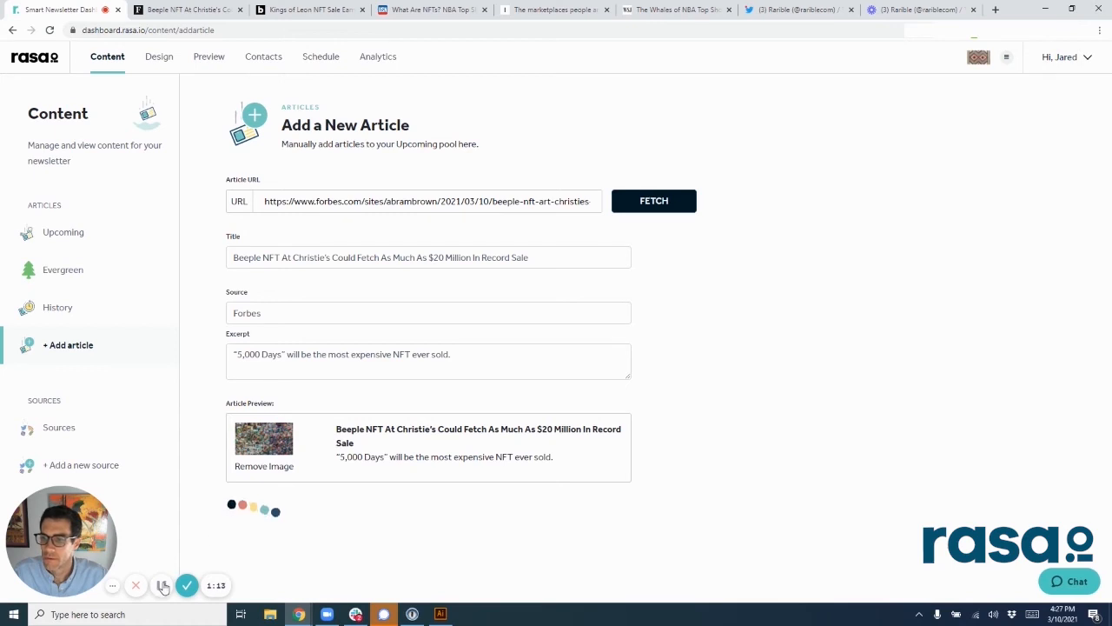
# Step: Close the Forbes page and add the Billboard article on the Kings of Leon NFTs to the upcoming articles by its URL
pyautogui.middleClick(214, 10)
pyautogui.click(215, 11)
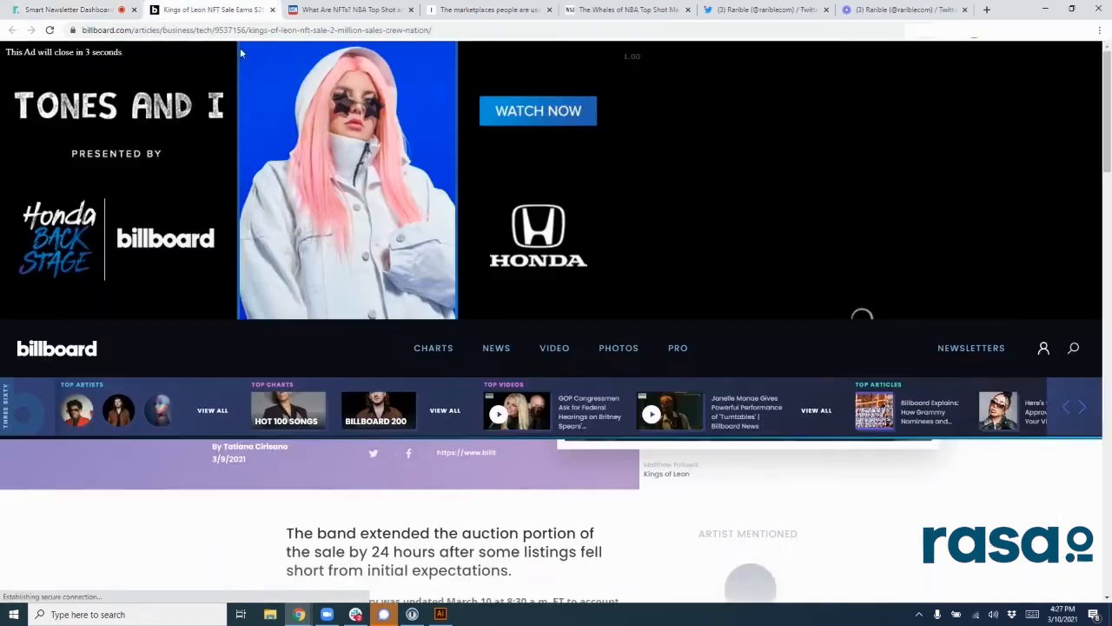
pyautogui.click(244, 29)
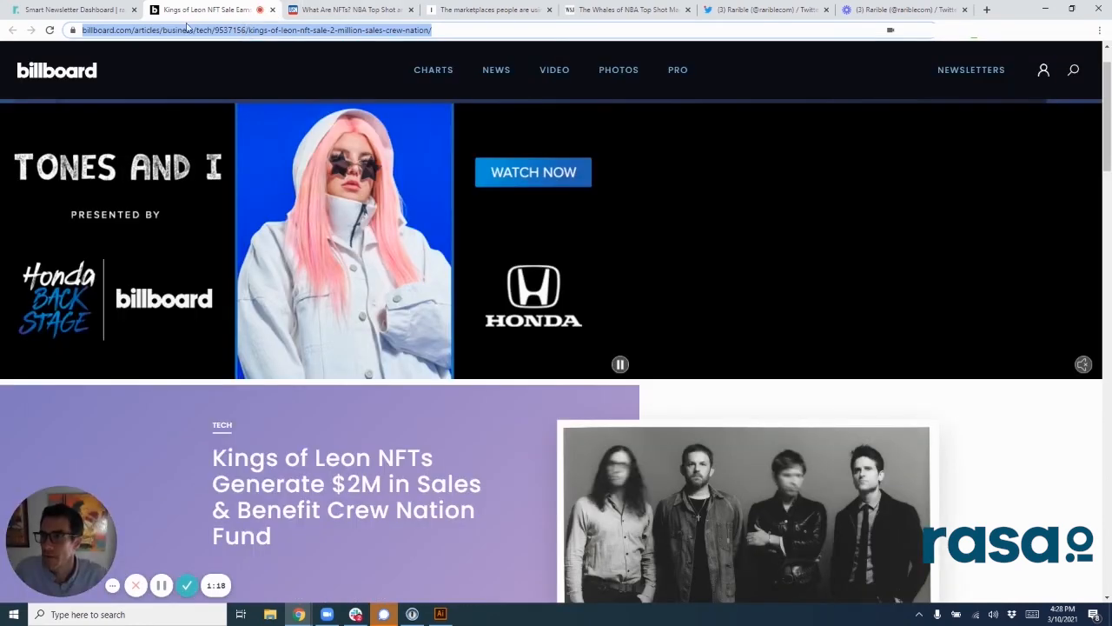
pyautogui.click(120, 11)
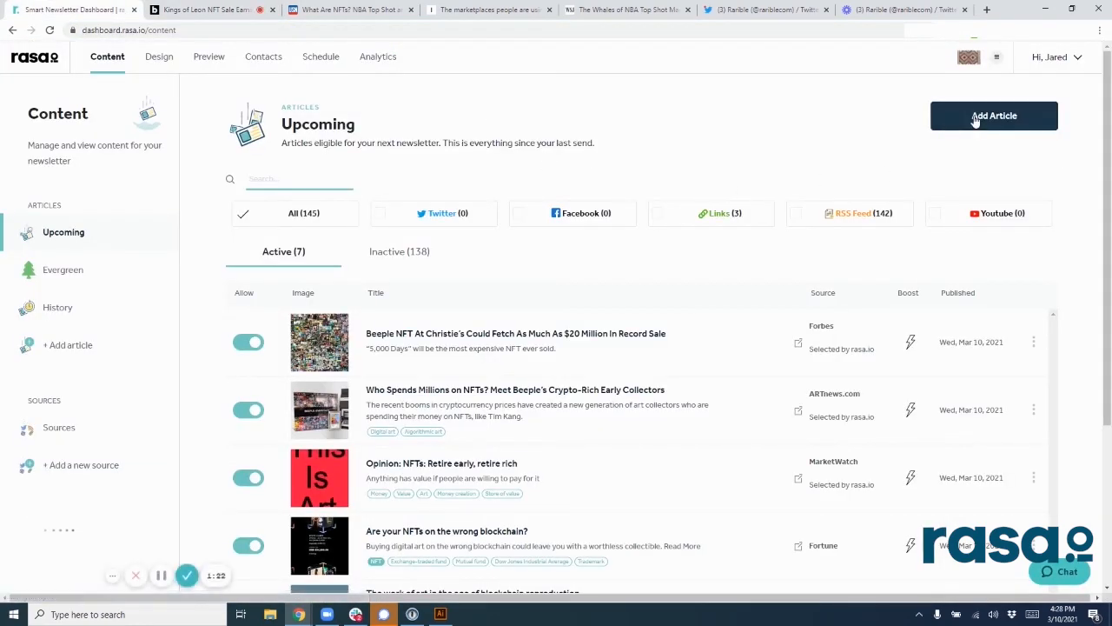
pyautogui.click(973, 116)
pyautogui.click(548, 202)
pyautogui.hotkey('ctrl', 'v')
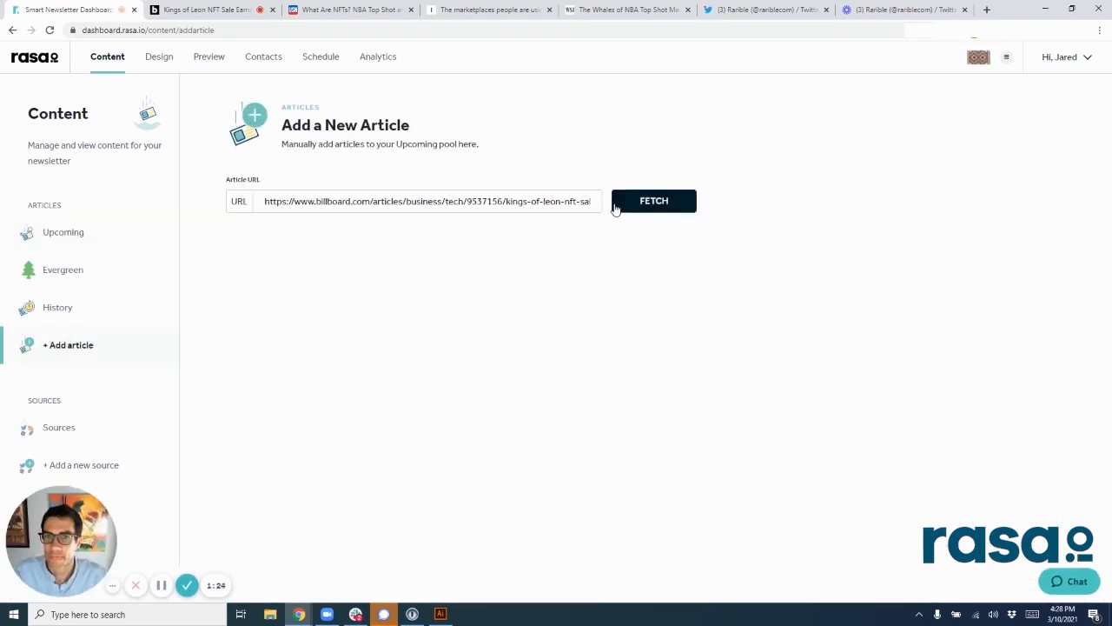
pyautogui.press('Return')
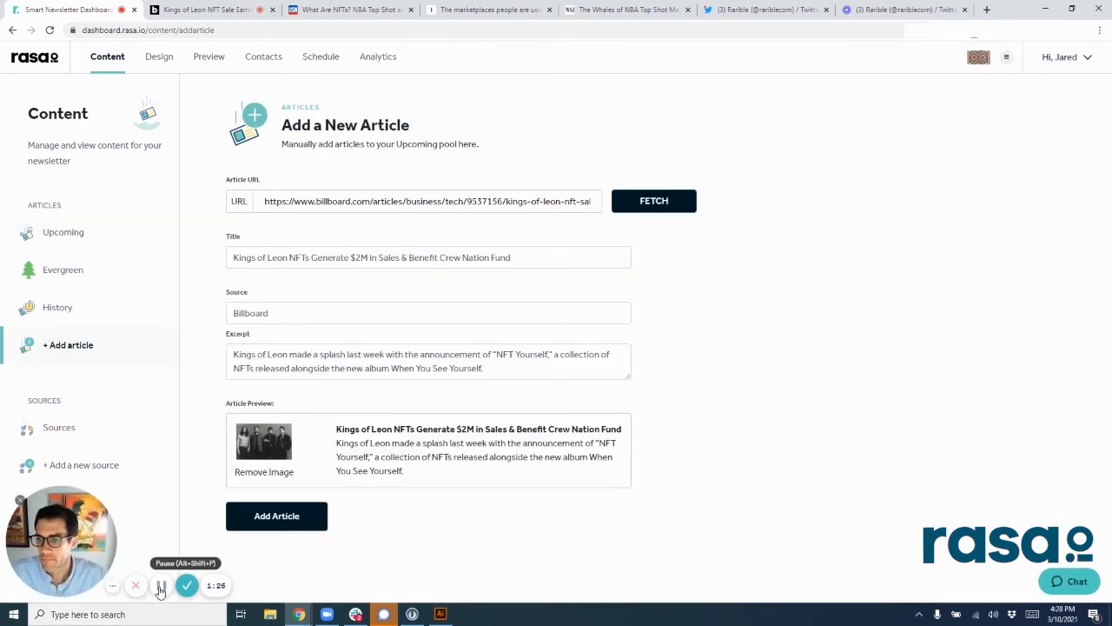
pyautogui.click(286, 525)
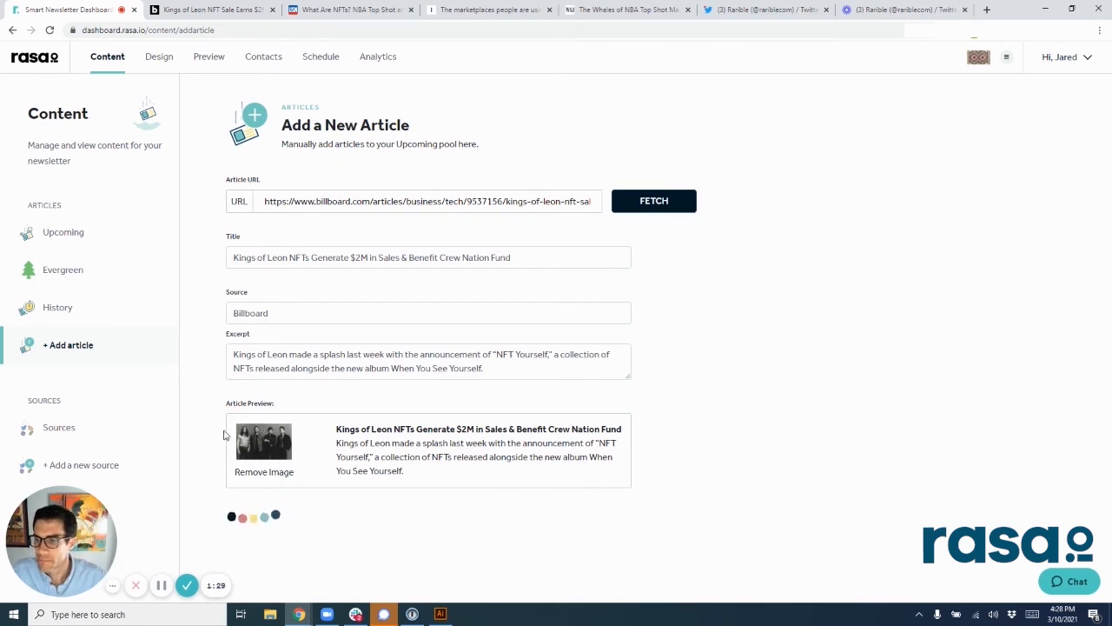
pyautogui.click(163, 585)
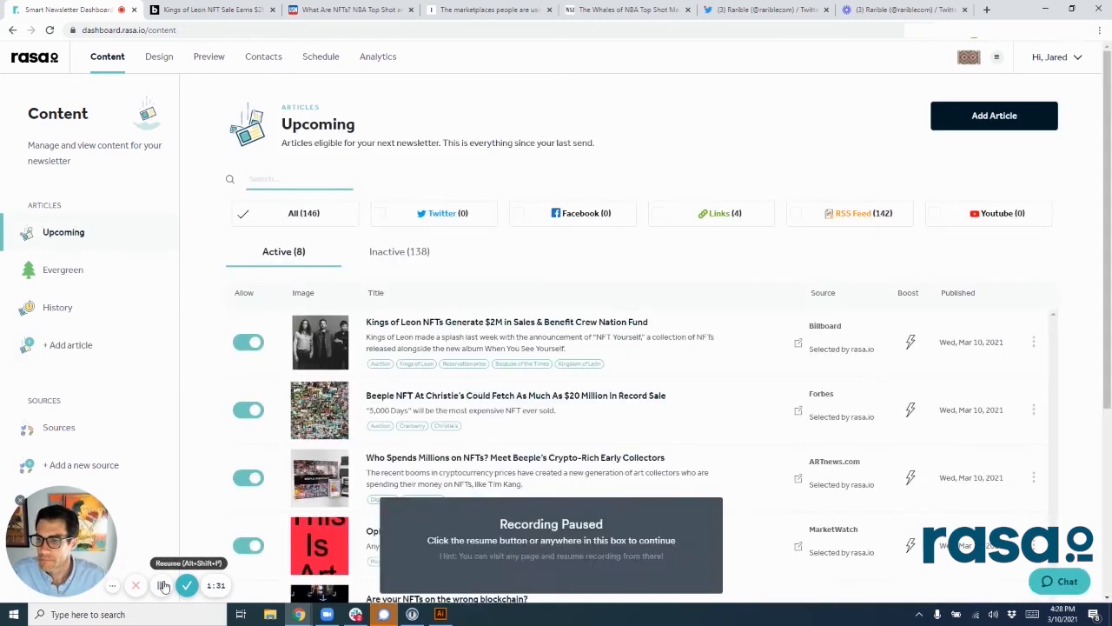
pyautogui.click(163, 585)
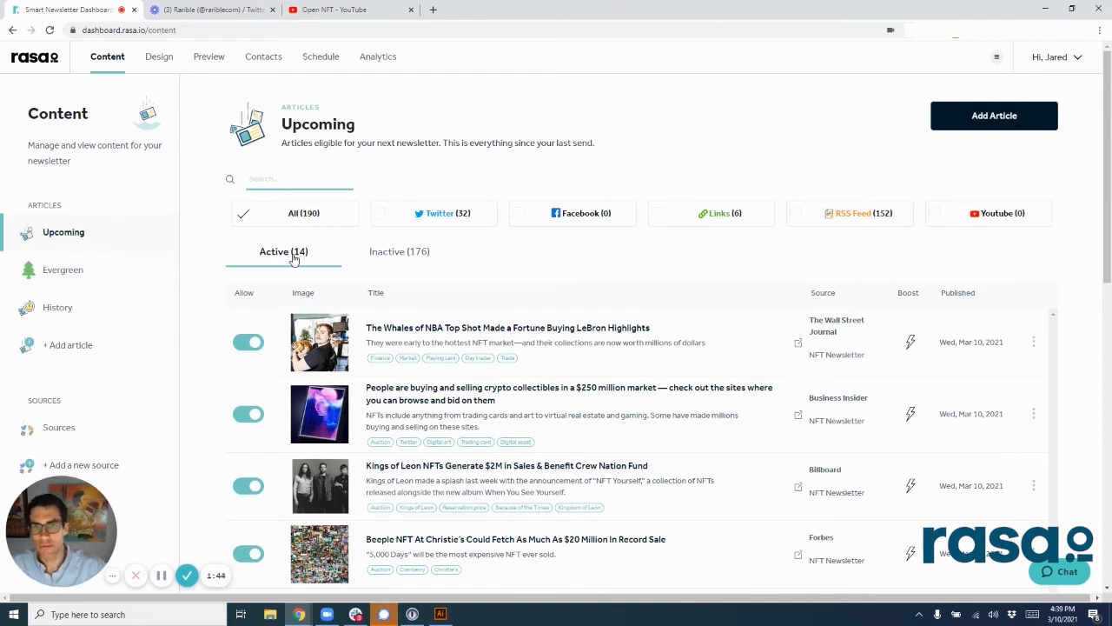
# Step: Add the Open NFT YouTube channel by its address as a source named Open NFT and decline adding filters
pyautogui.click(59, 430)
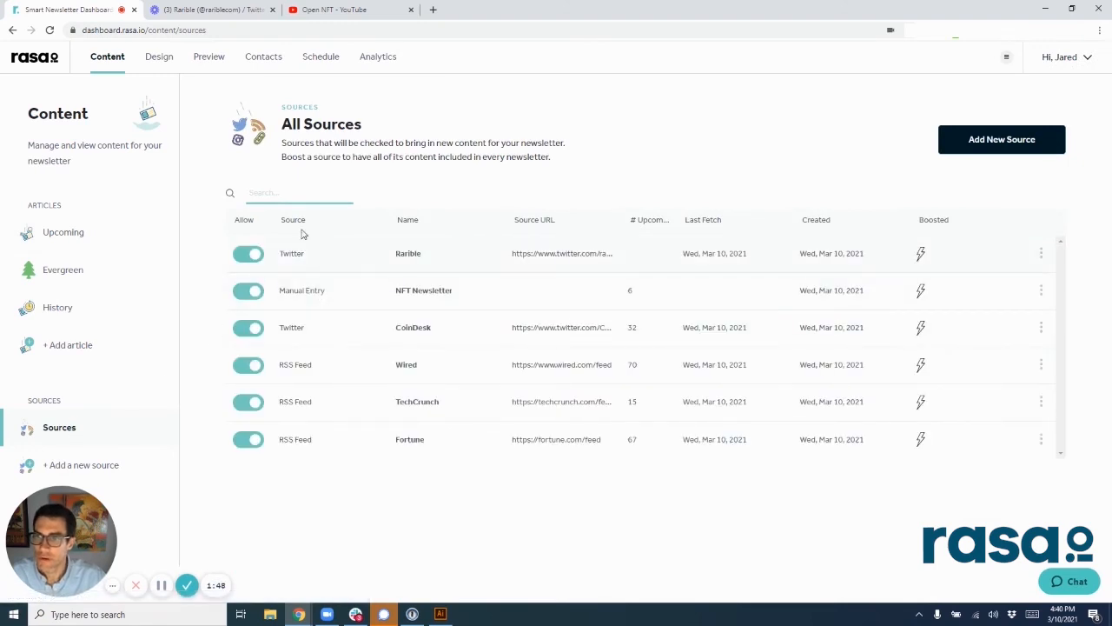
pyautogui.click(973, 141)
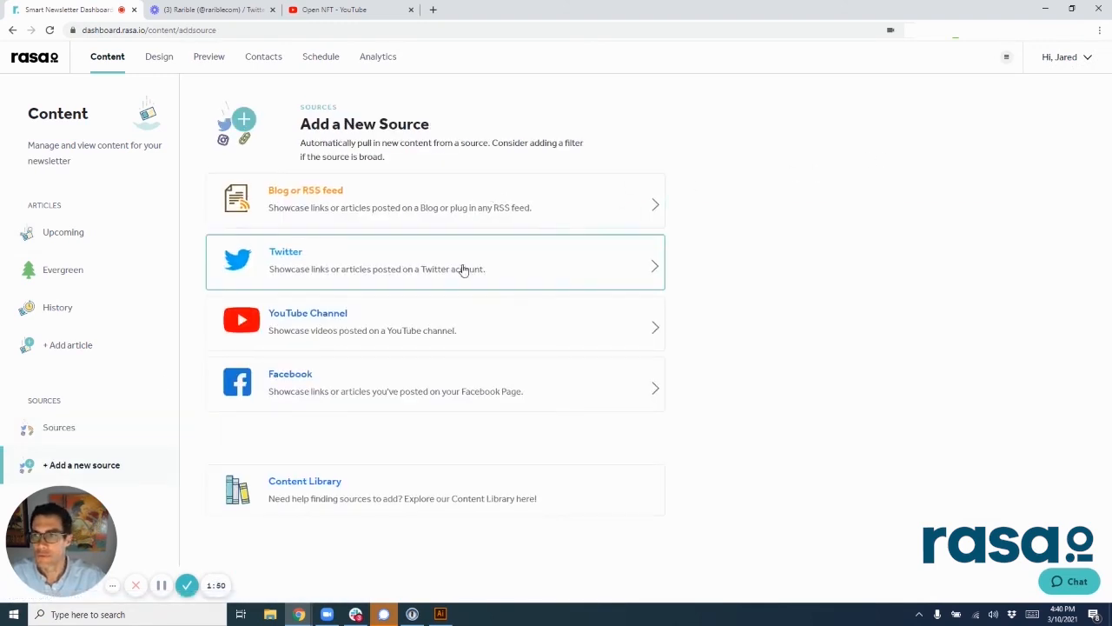
pyautogui.click(400, 342)
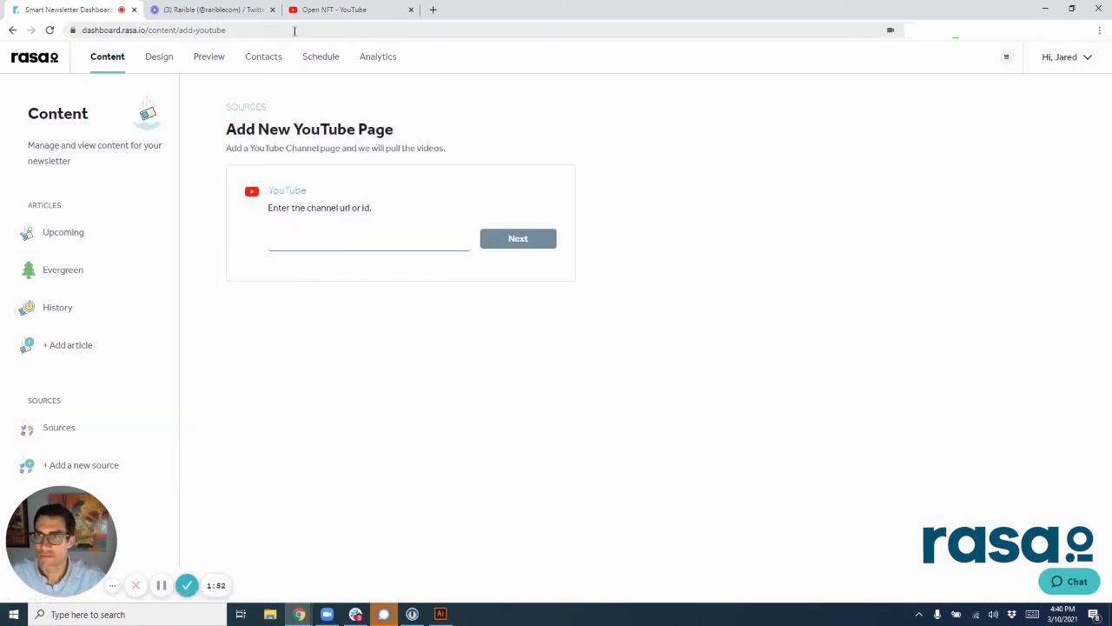
pyautogui.click(313, 9)
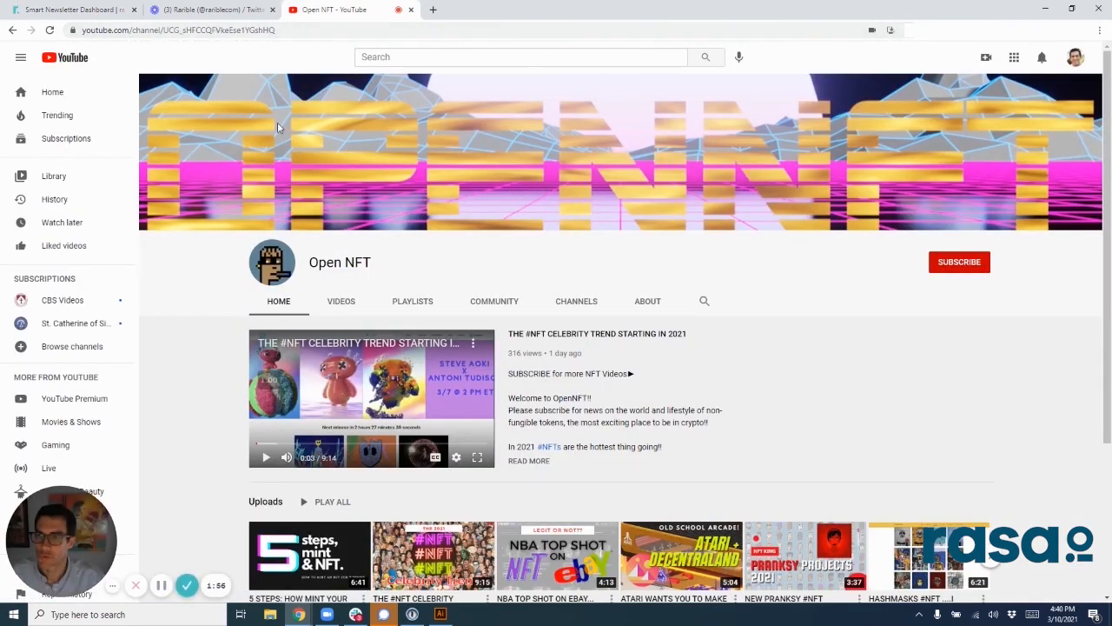
pyautogui.click(279, 29)
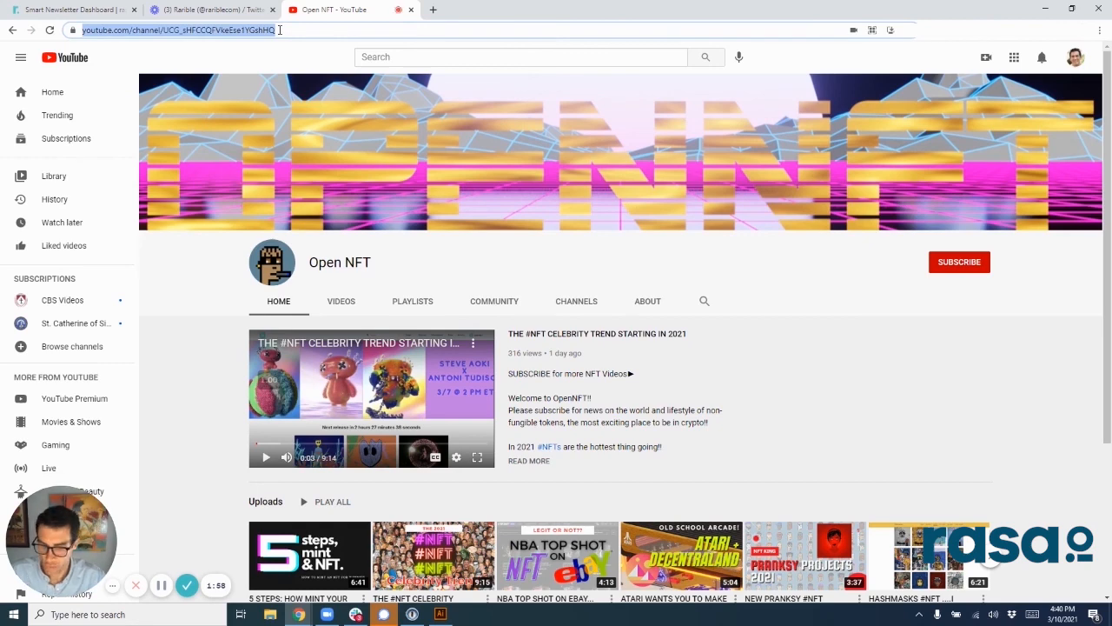
pyautogui.click(74, 9)
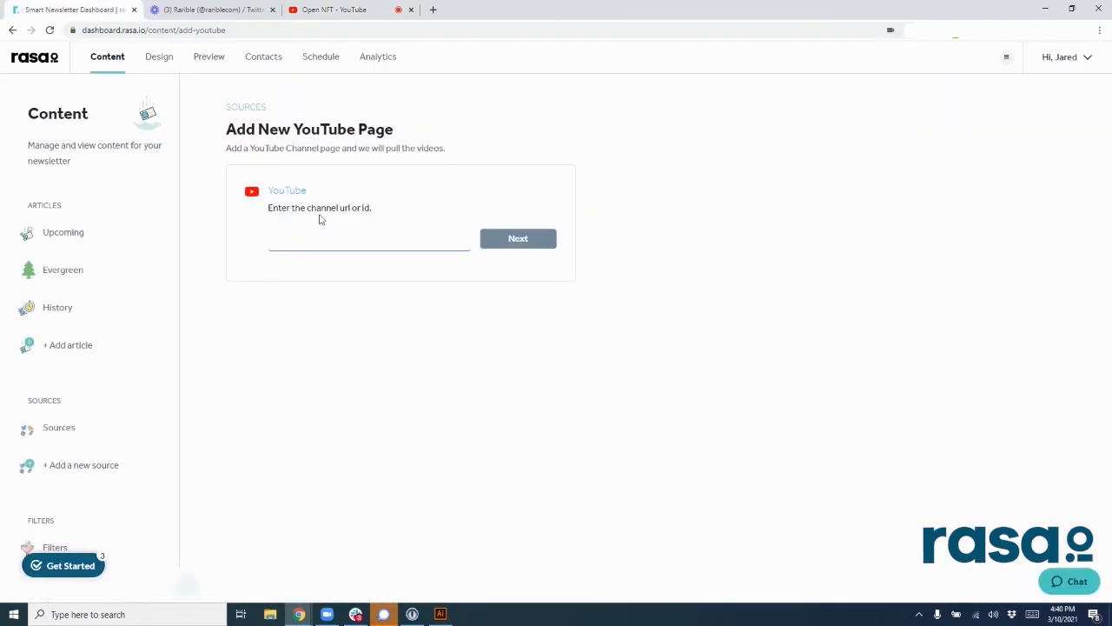
pyautogui.click(321, 246)
pyautogui.hotkey('ctrl', 'v')
pyautogui.click(506, 240)
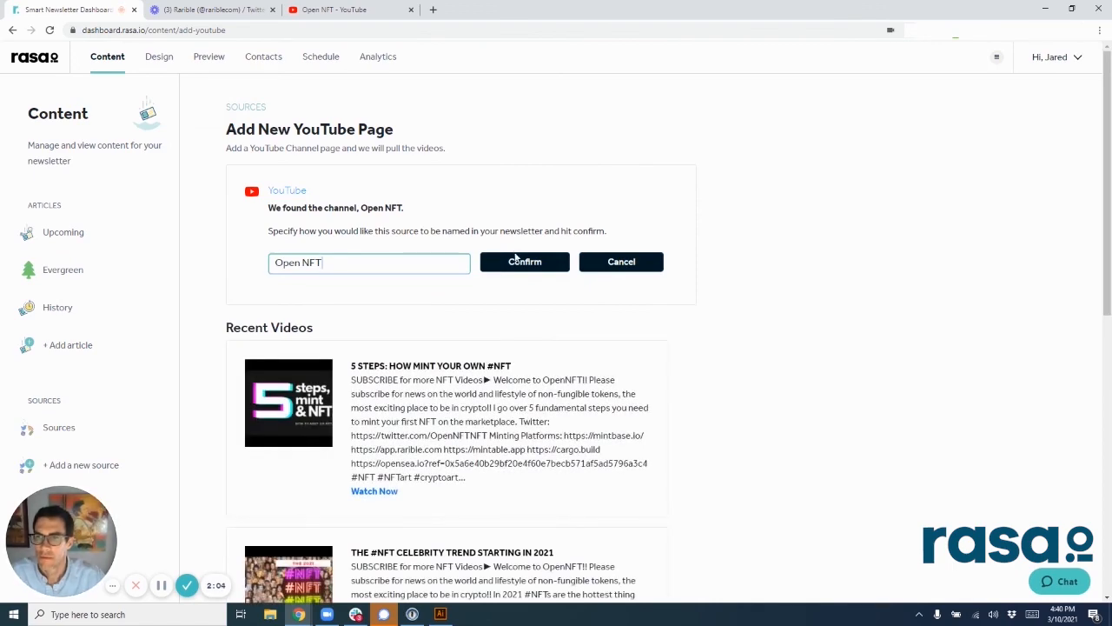
pyautogui.click(517, 265)
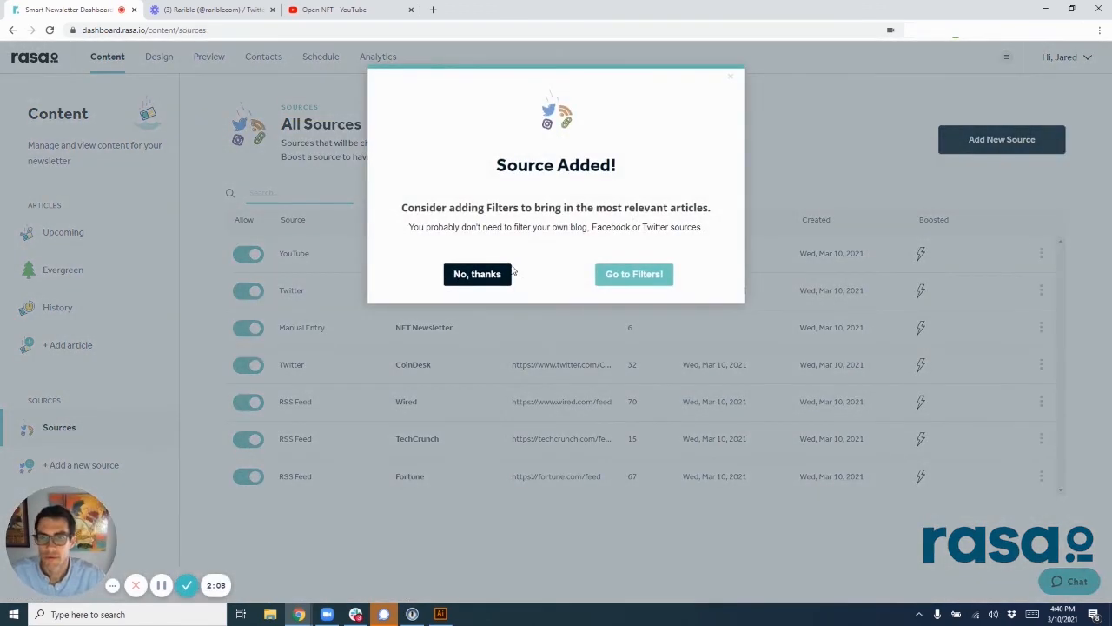
pyautogui.click(501, 277)
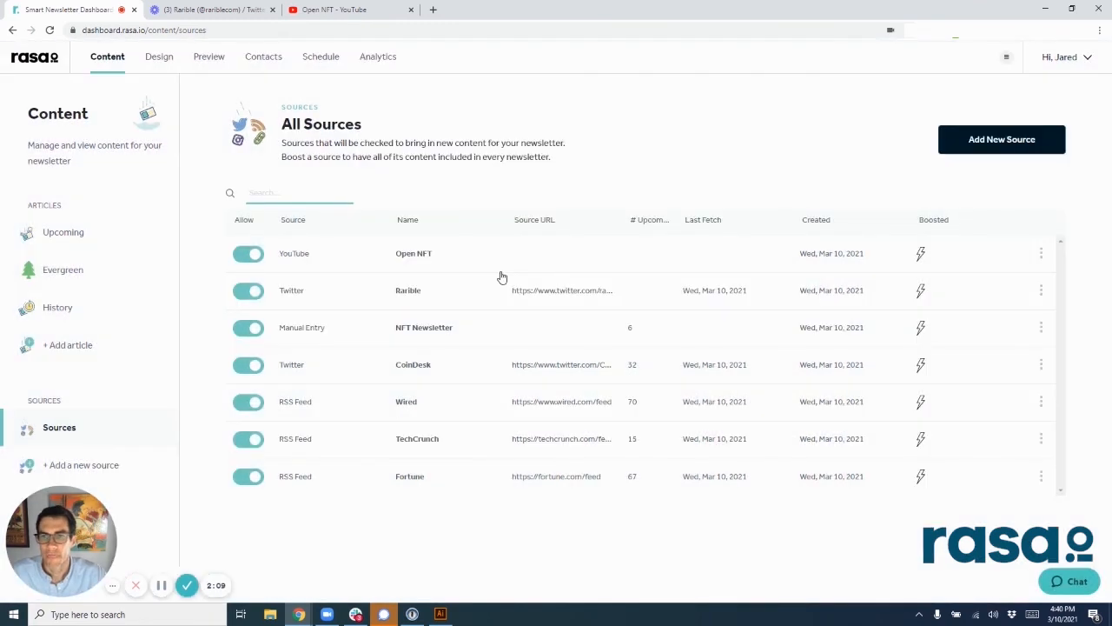
# Step: Deactivate the NFT and Non Fungible Tokens include filters for the Open NFT source and go back to the upcoming articles
pyautogui.click(347, 256)
pyautogui.click(257, 458)
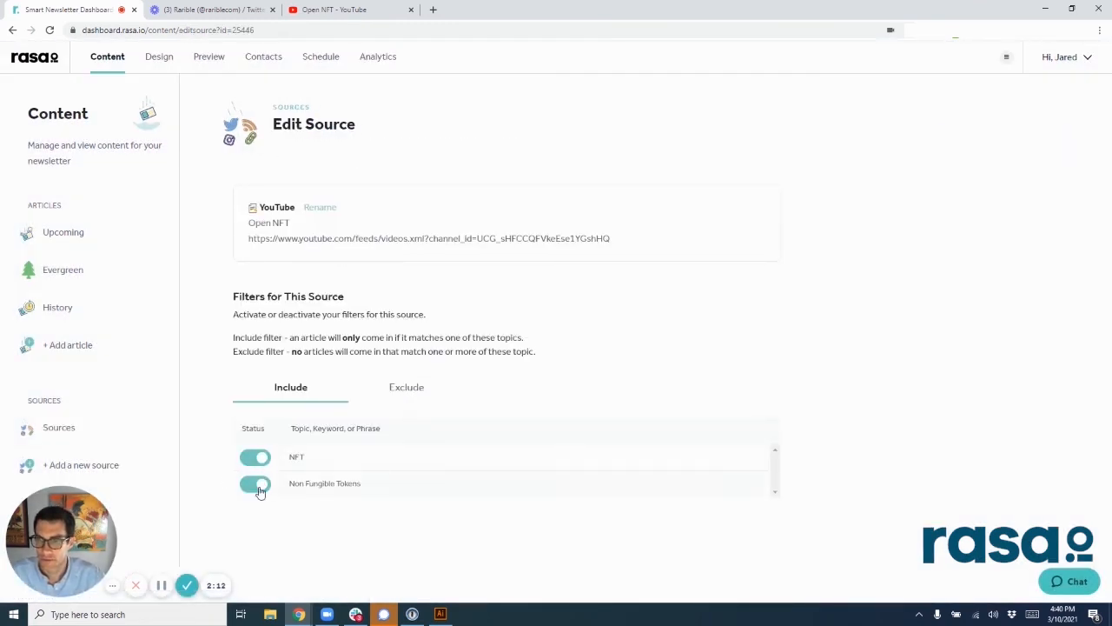
pyautogui.click(258, 486)
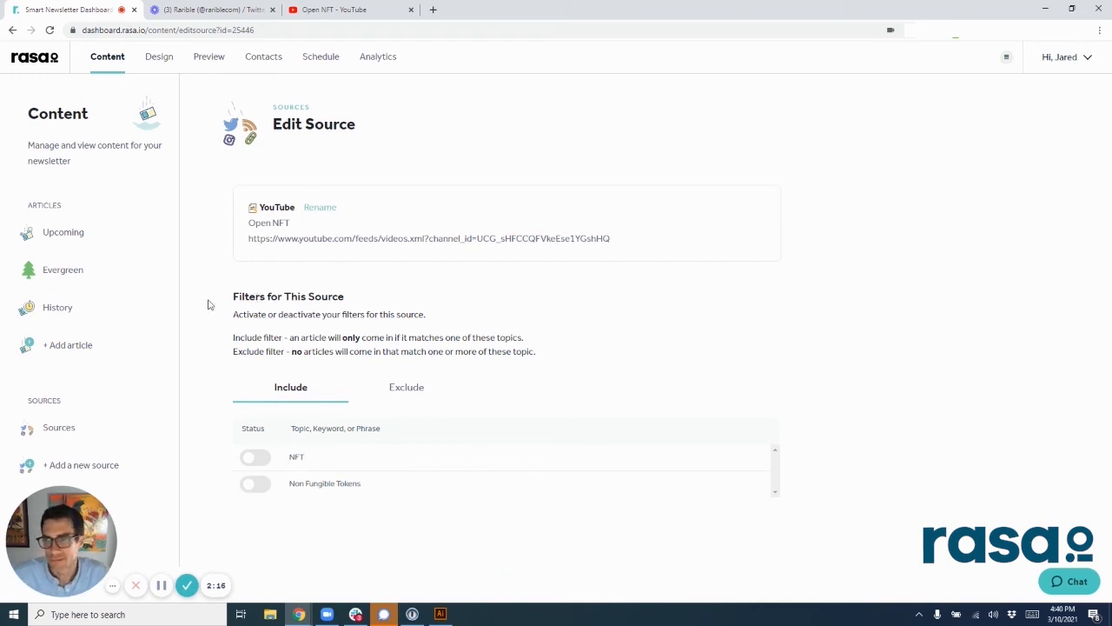
pyautogui.click(64, 233)
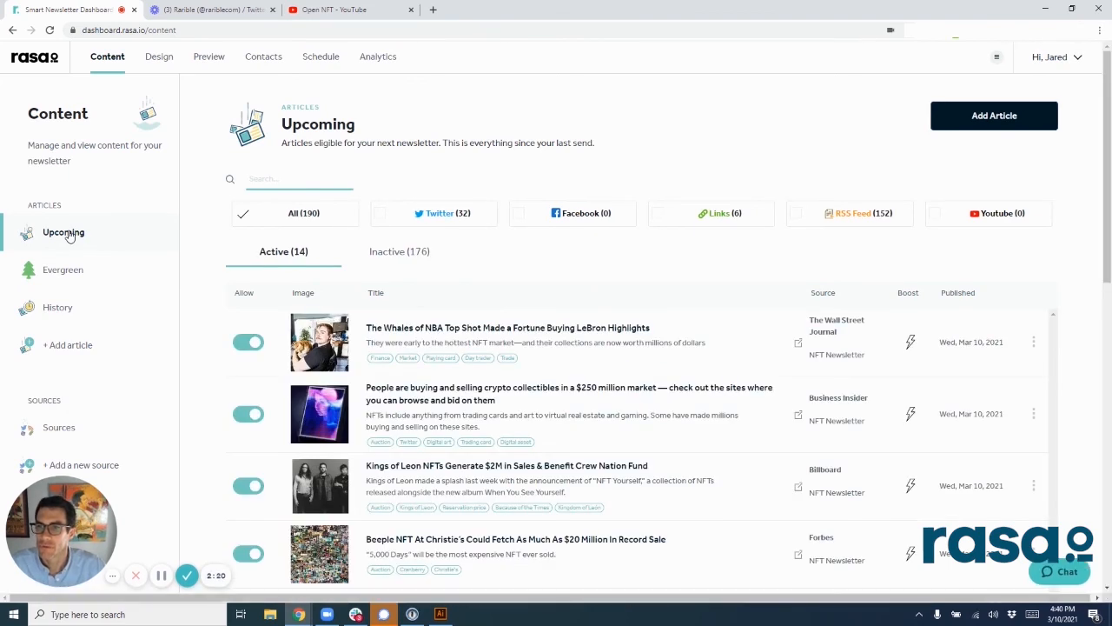